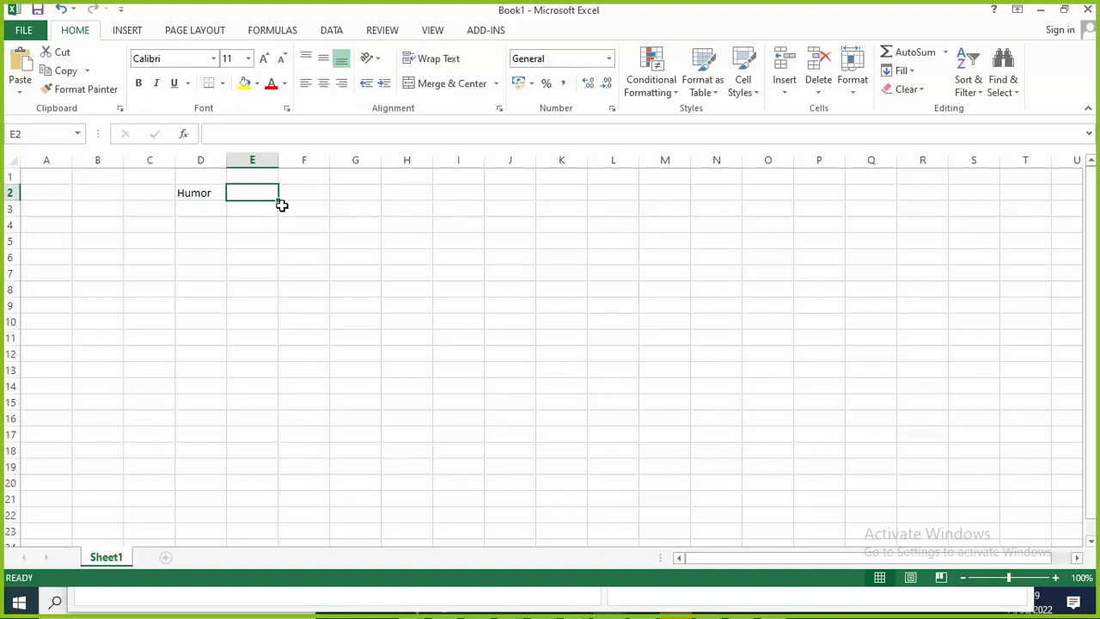
Add the column headers Edukasi, Klub and View in cells E2, F2 and G2 beside Humor
left_click(1055, 578)
left_click(1056, 579)
left_click(1055, 578)
type("Edu")
key("BackSpace")
type("dukasi")
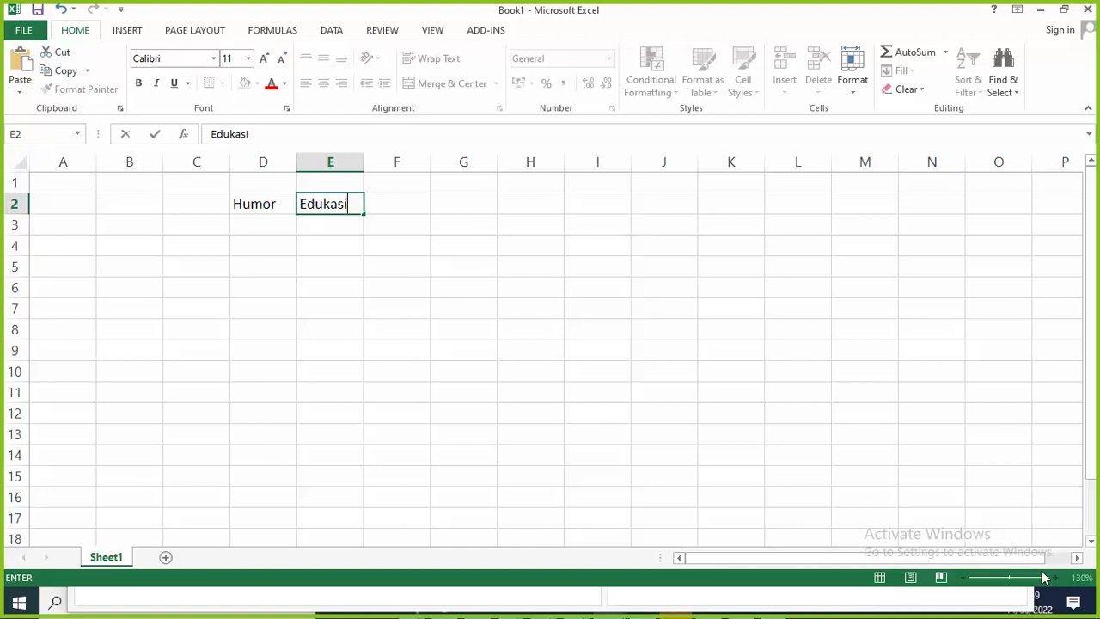
key("Tab")
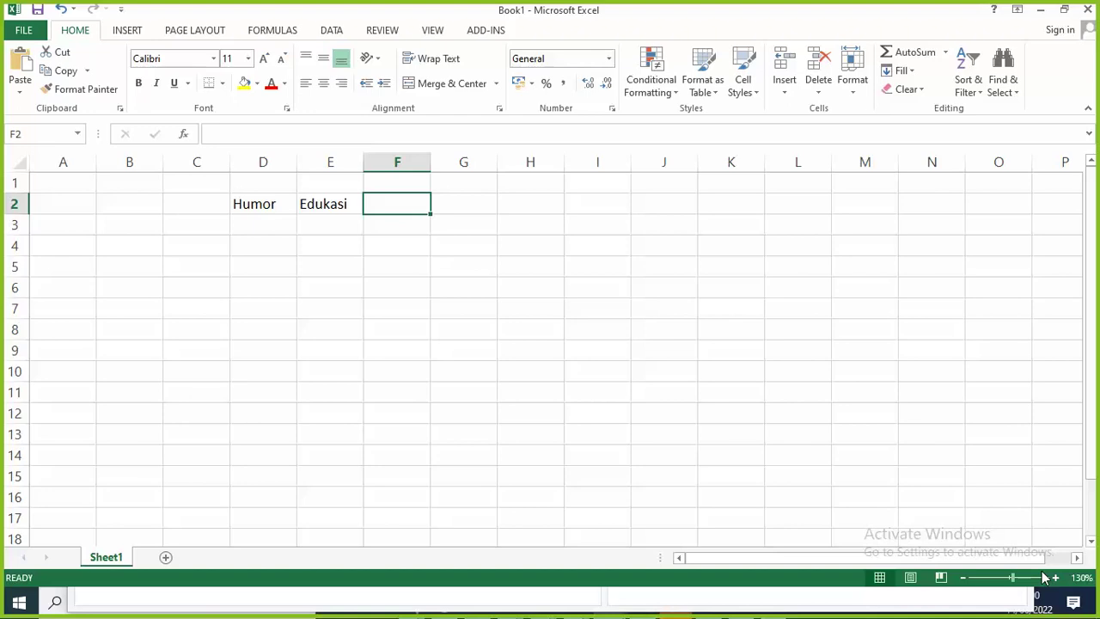
type("Klub")
key("Tab")
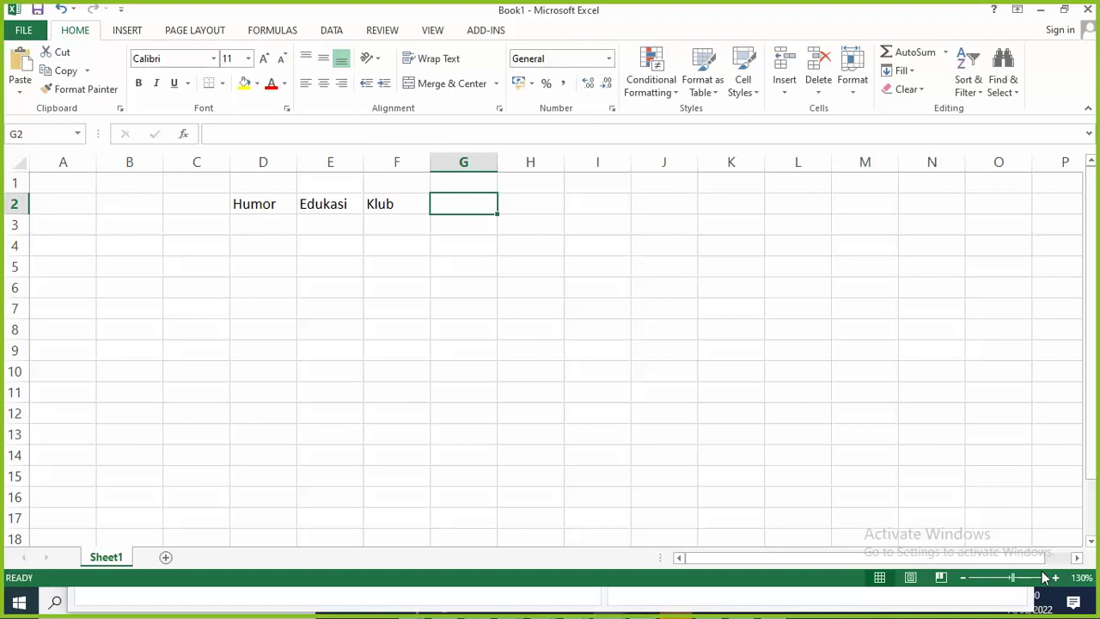
type("View")
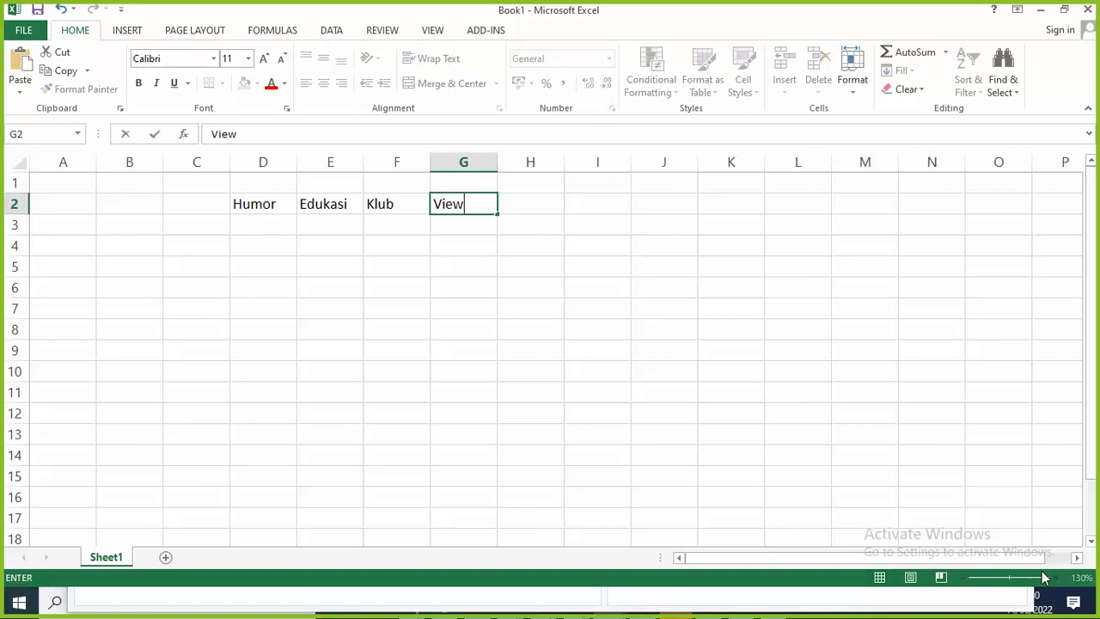
key("Return")
Enter the formula =RANDBETWEEN(1,10) in D3 under the Humor header
key("Left")
key("Left")
key("Left")
type("=ran")
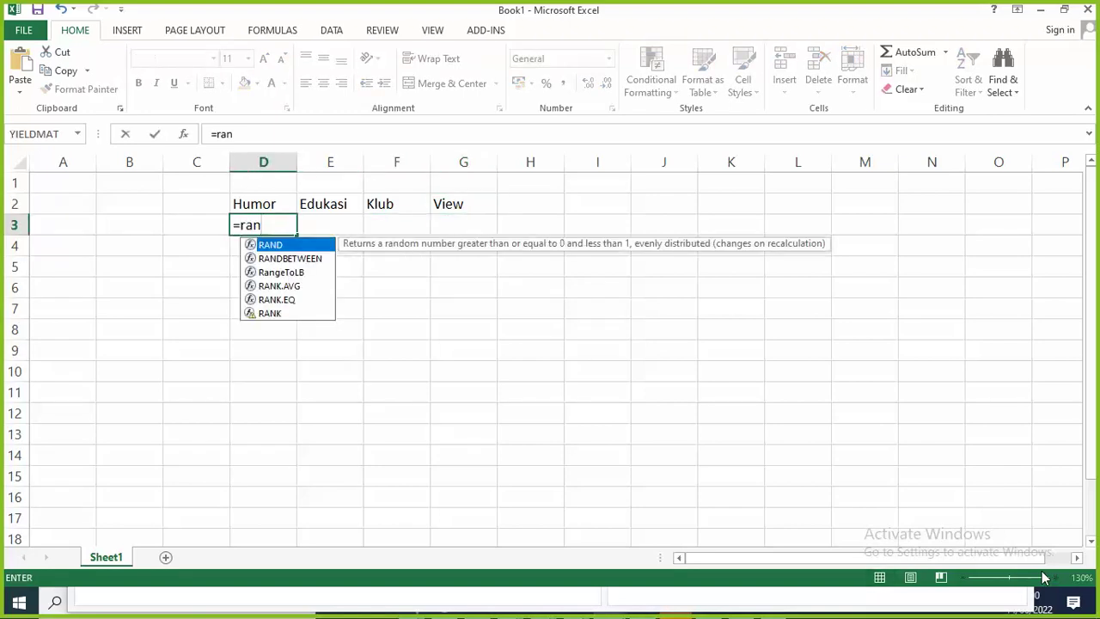
key("Down")
key("Tab")
type("1")
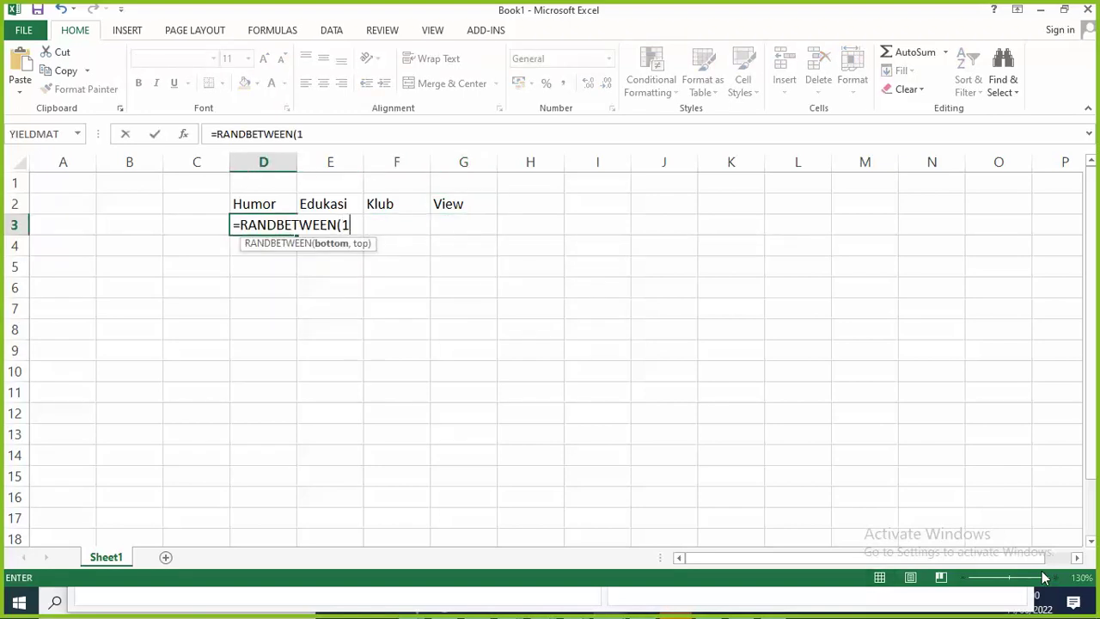
type(",10)")
key("Return")
Fill the random-number formula from D3 down to row 12 and across through the Klub column
key("Up")
key("Right")
key("Left")
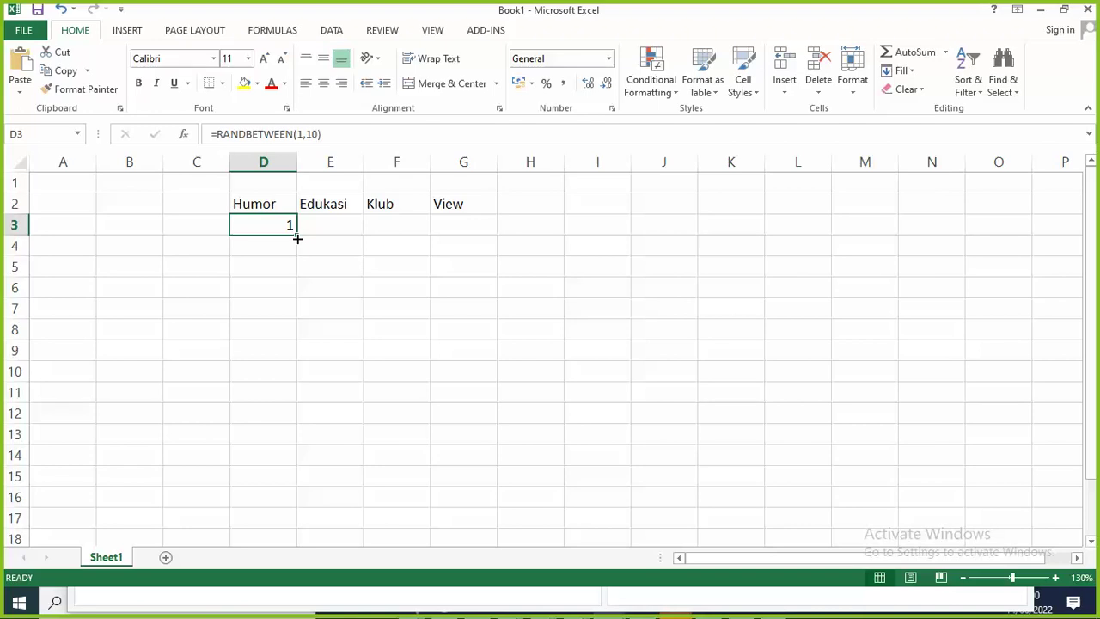
left_click_drag(297, 238, 306, 428)
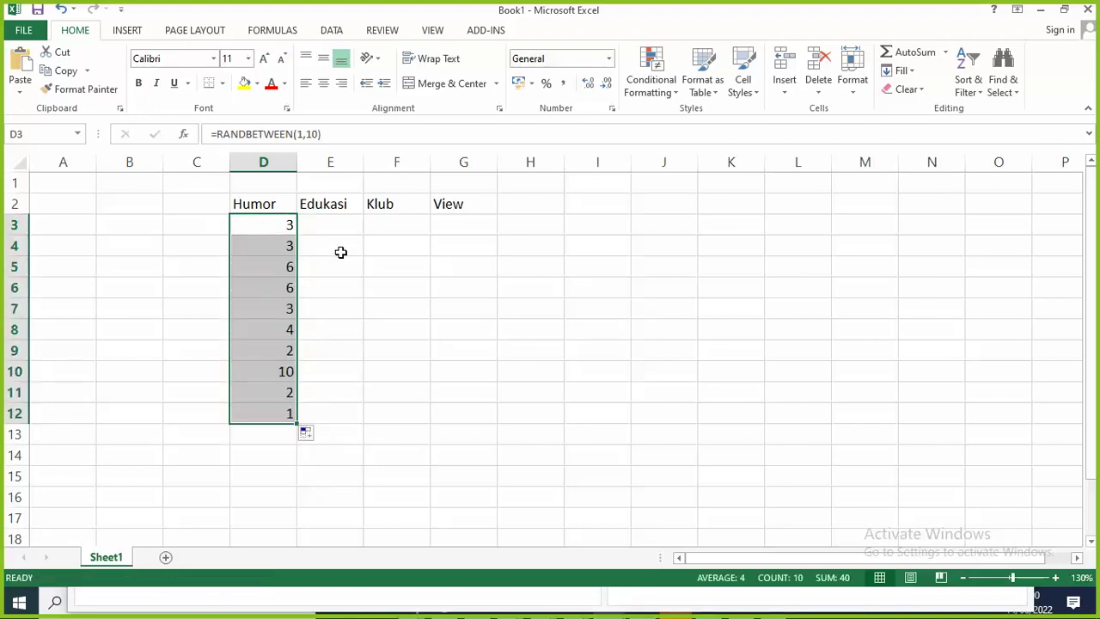
left_click_drag(300, 427, 411, 427)
Enter =RANDBETWEEN(100,5000) in G3 under View and fill it down to G12
left_click(469, 226)
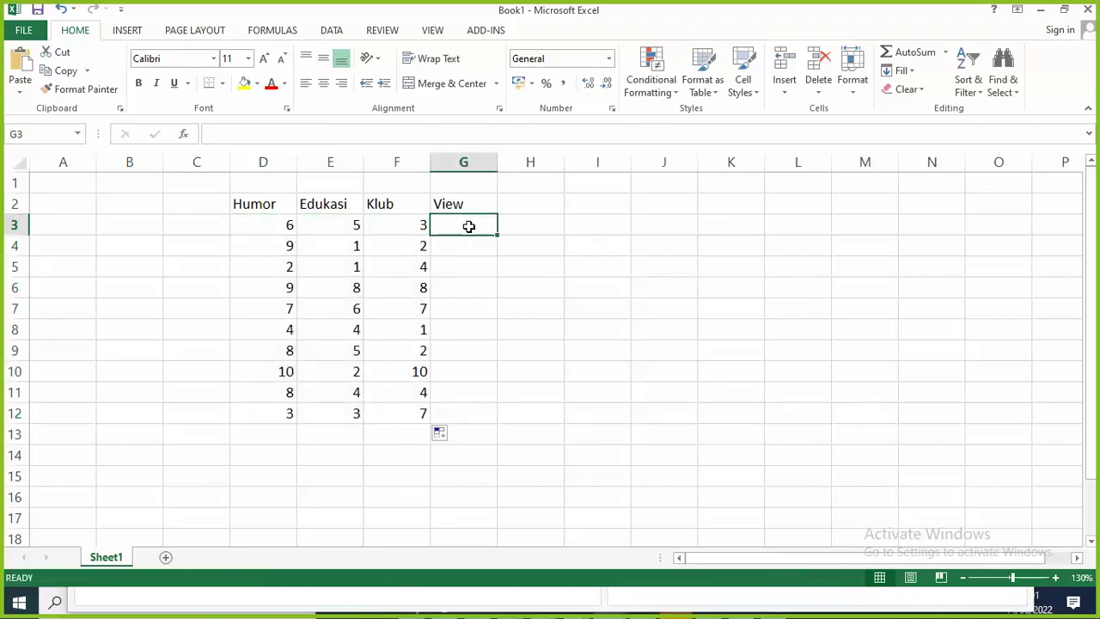
type("=ran")
key("Down")
key("Tab")
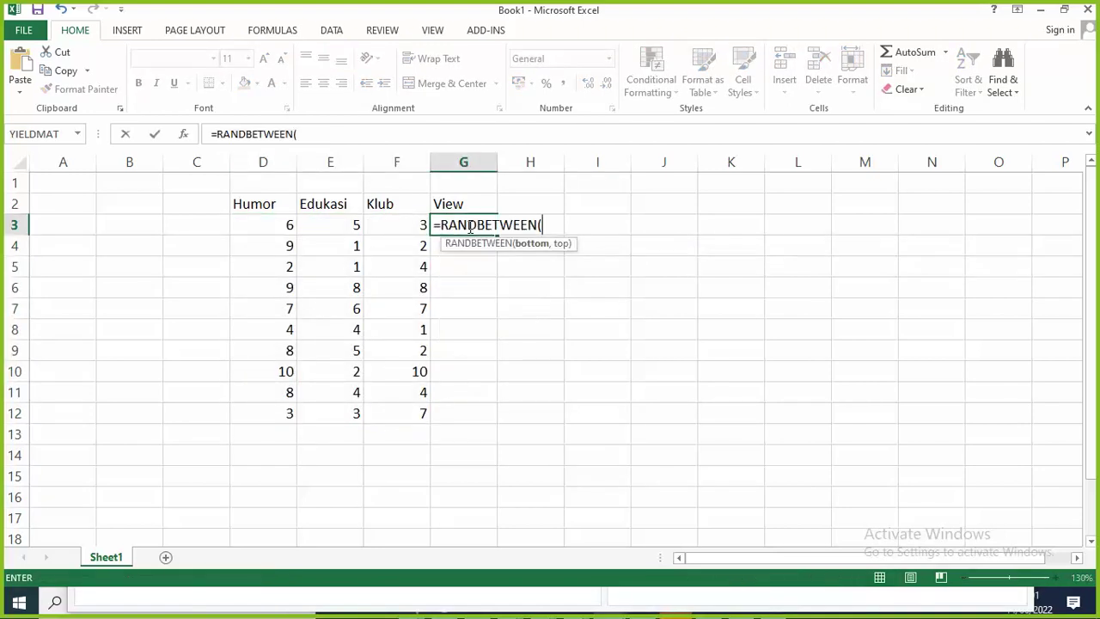
type("100,5000)")
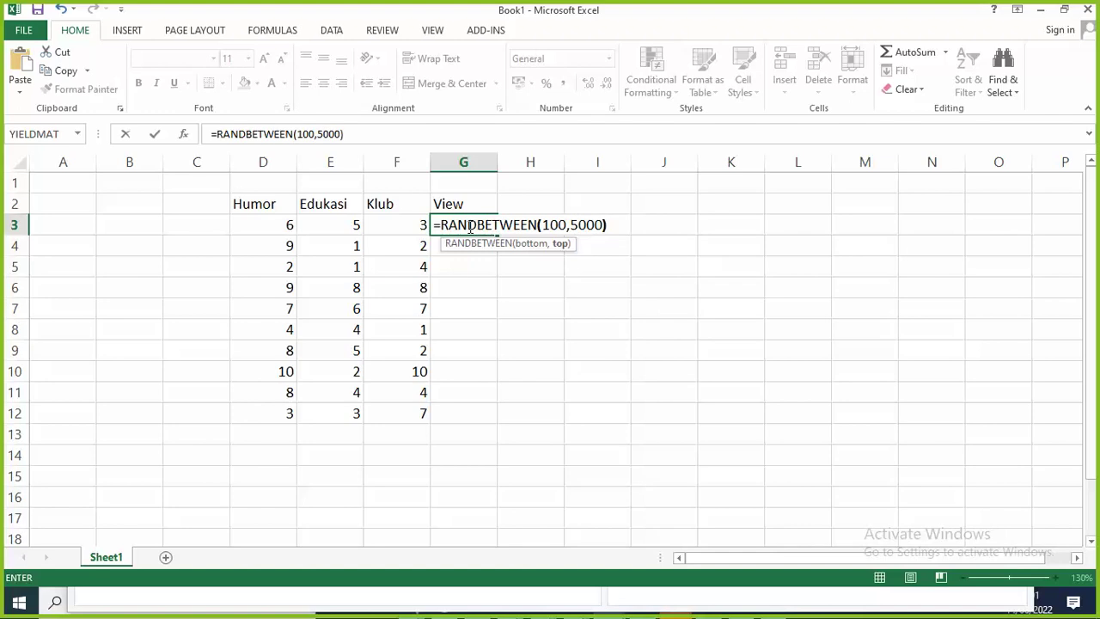
key("Return")
left_click(468, 226)
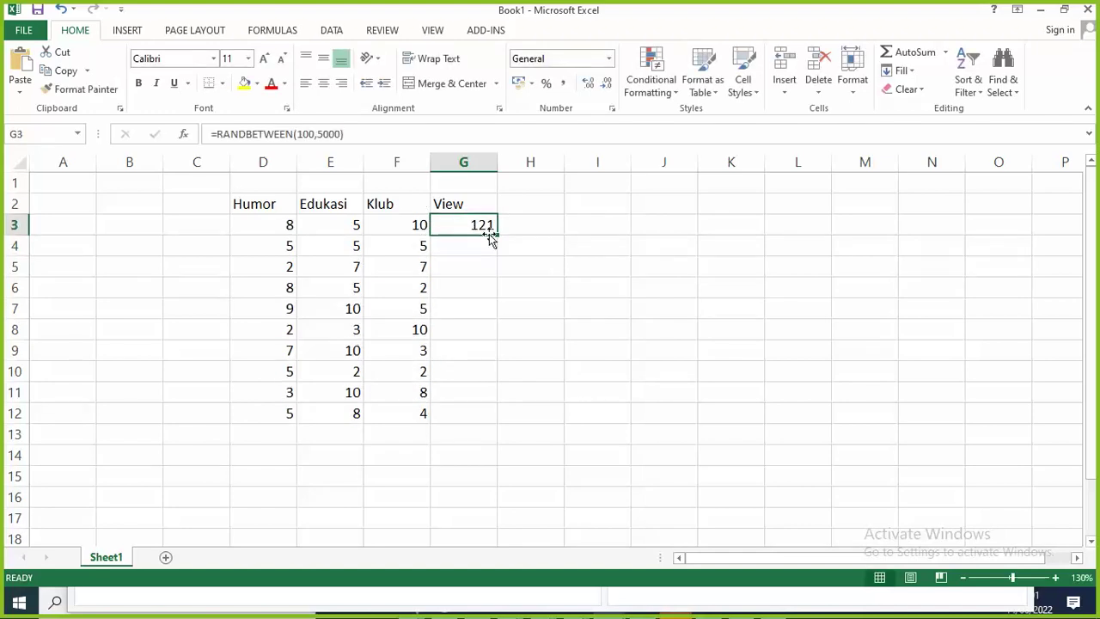
left_click_drag(497, 235, 495, 430)
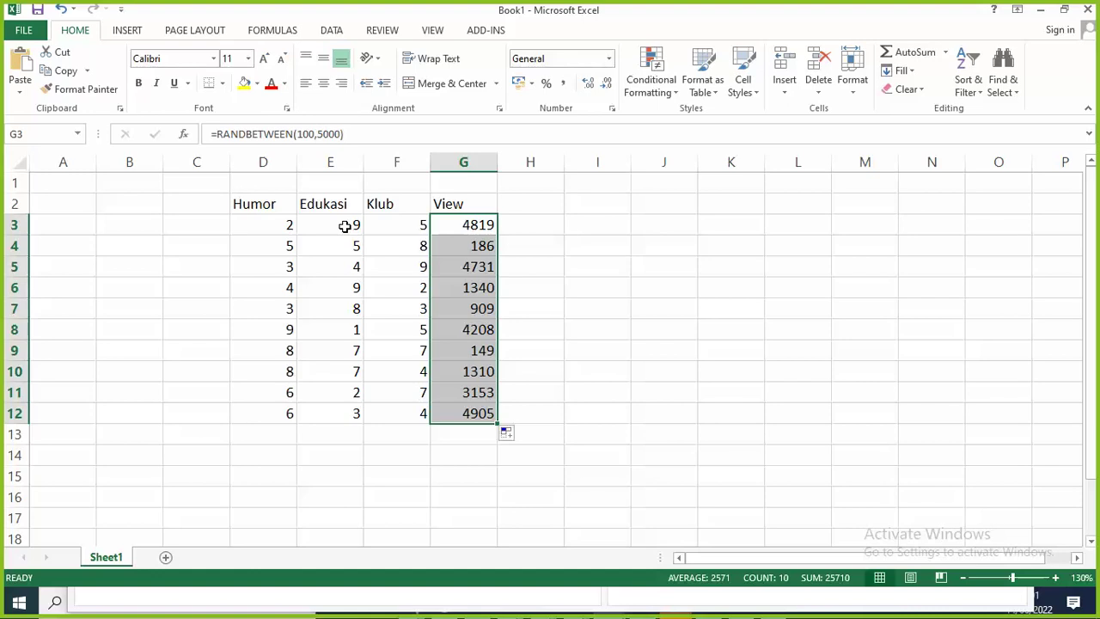
Replace the Humor, Edukasi and Klub values in D3:F12 with 0
left_click(269, 229)
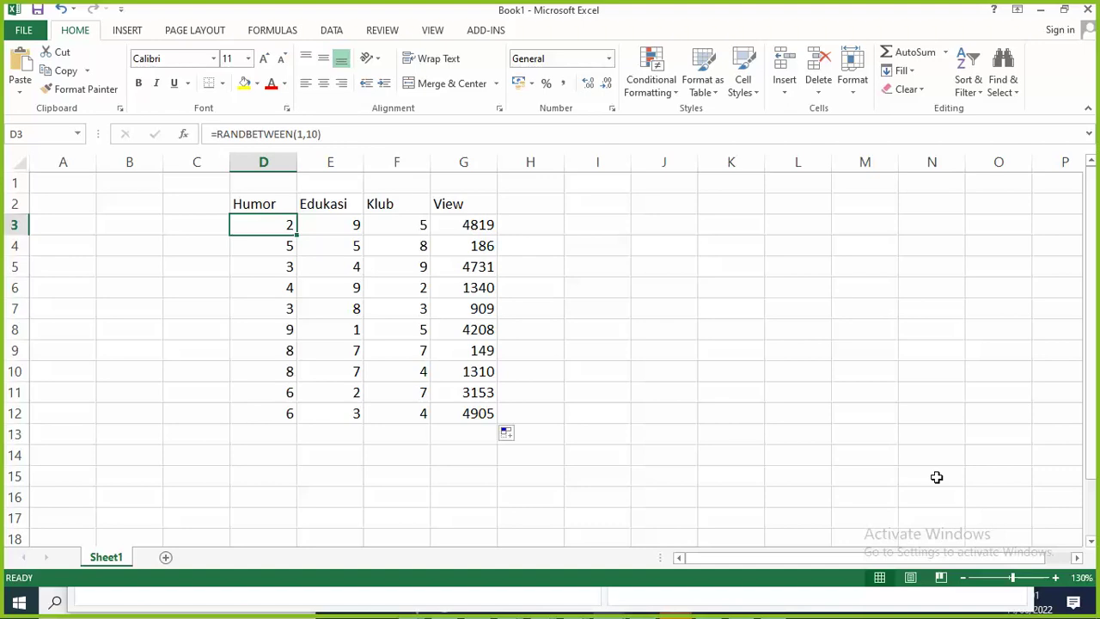
type("0")
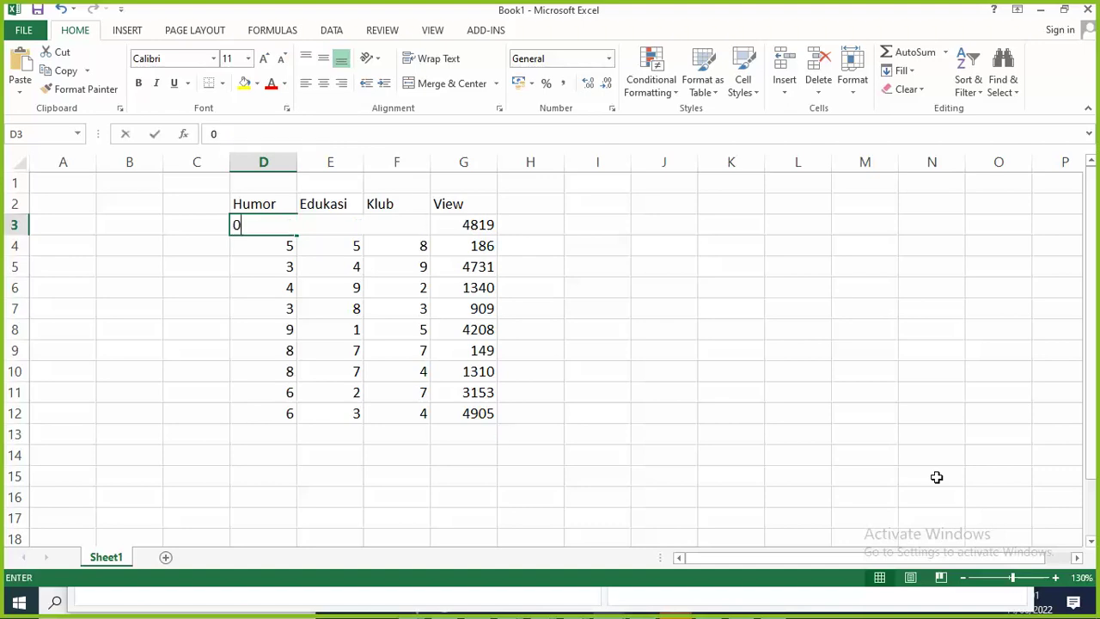
key("Tab")
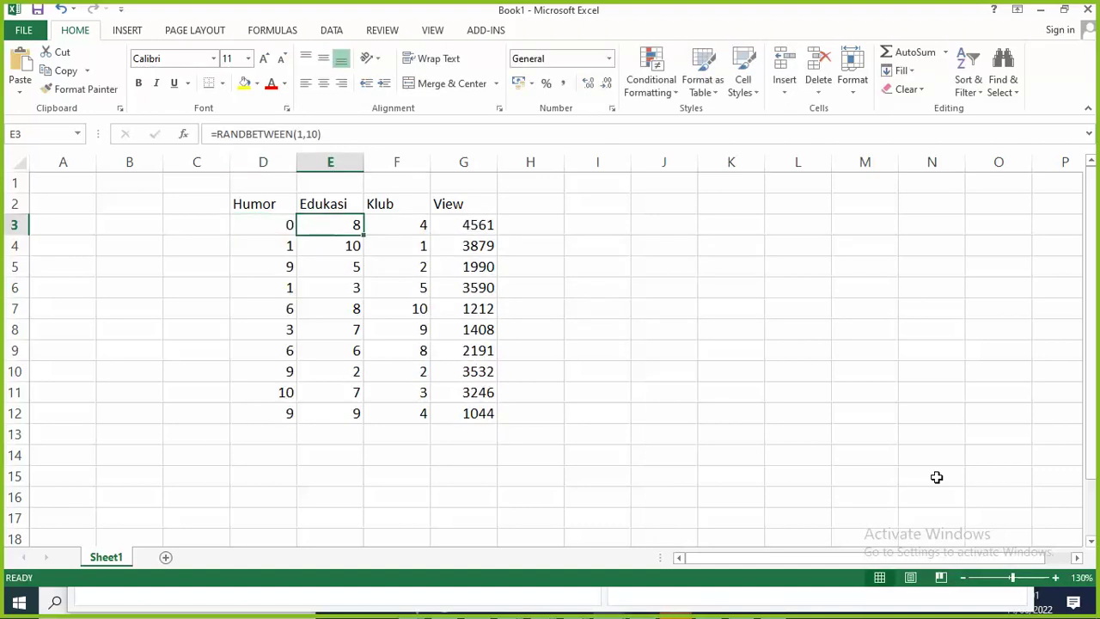
type("0")
key("Tab")
type("1")
key("Down")
key("Left")
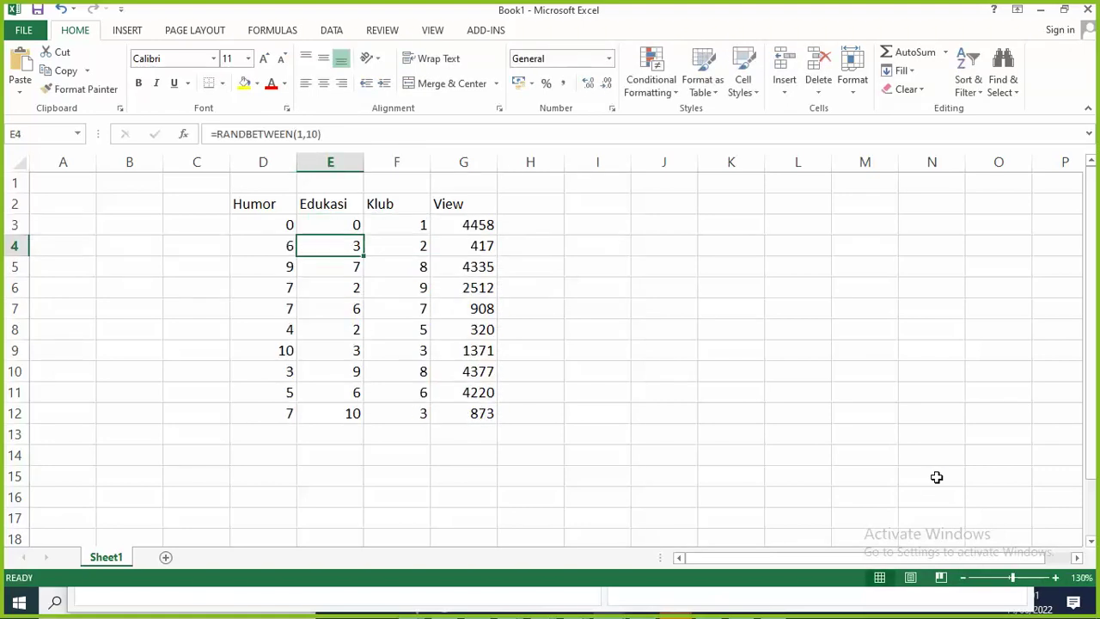
left_click_drag(289, 224, 422, 427)
Mark one category per row in rows 3 to 7 by entering 1 in D3, E4, F5, E6 and D7
left_click(294, 222)
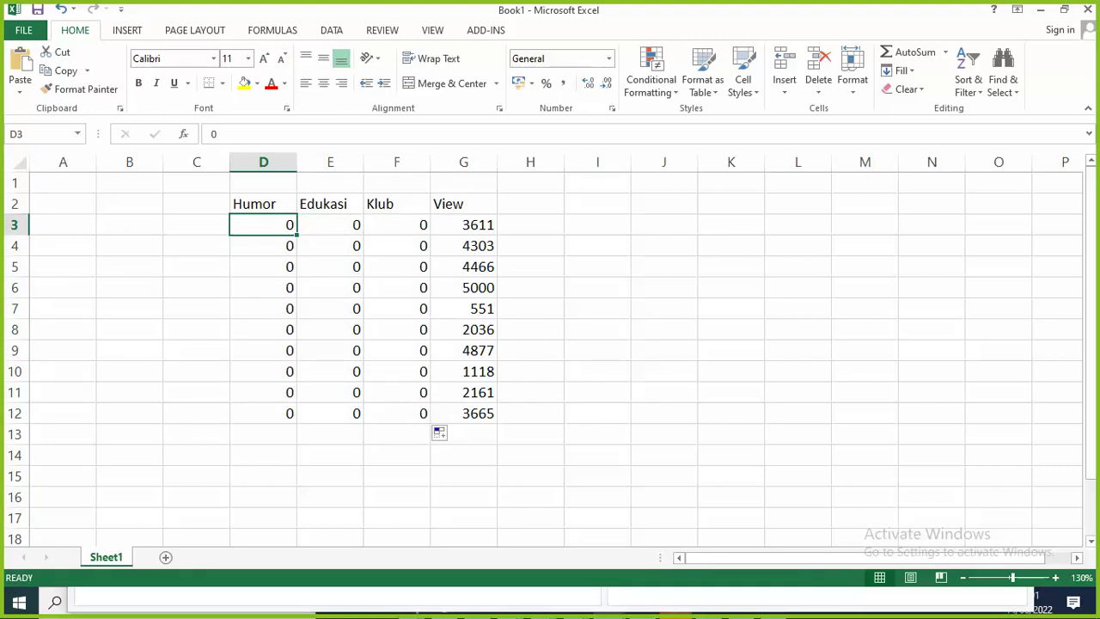
type("1")
key("Return")
key("Right")
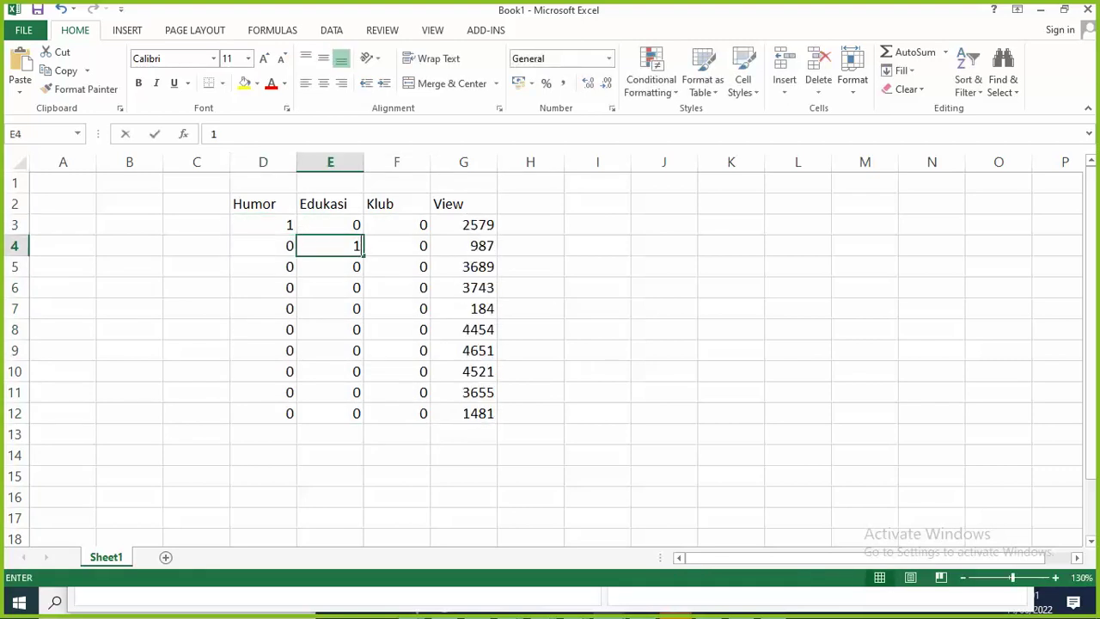
type("1")
key("Return")
key("Right")
type("1")
key("Return")
key("Left")
type("1")
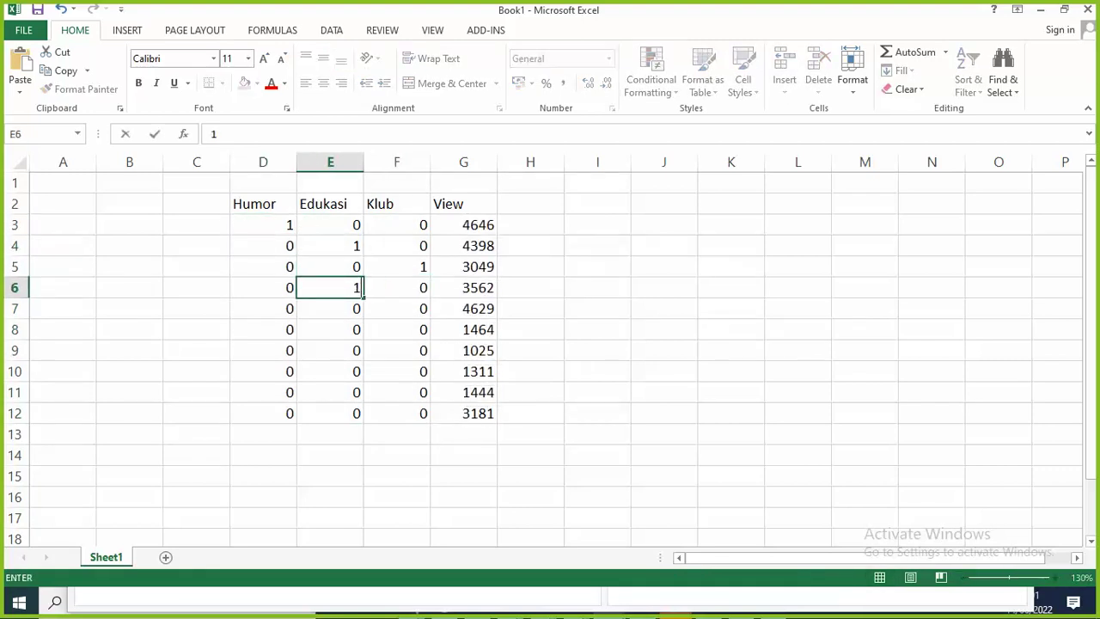
key("Return")
key("Left")
type("1")
key("Return")
Mark one category per row in rows 8 to 12 by entering 1 in E8, F9, E10, D11 and E12
key("Right")
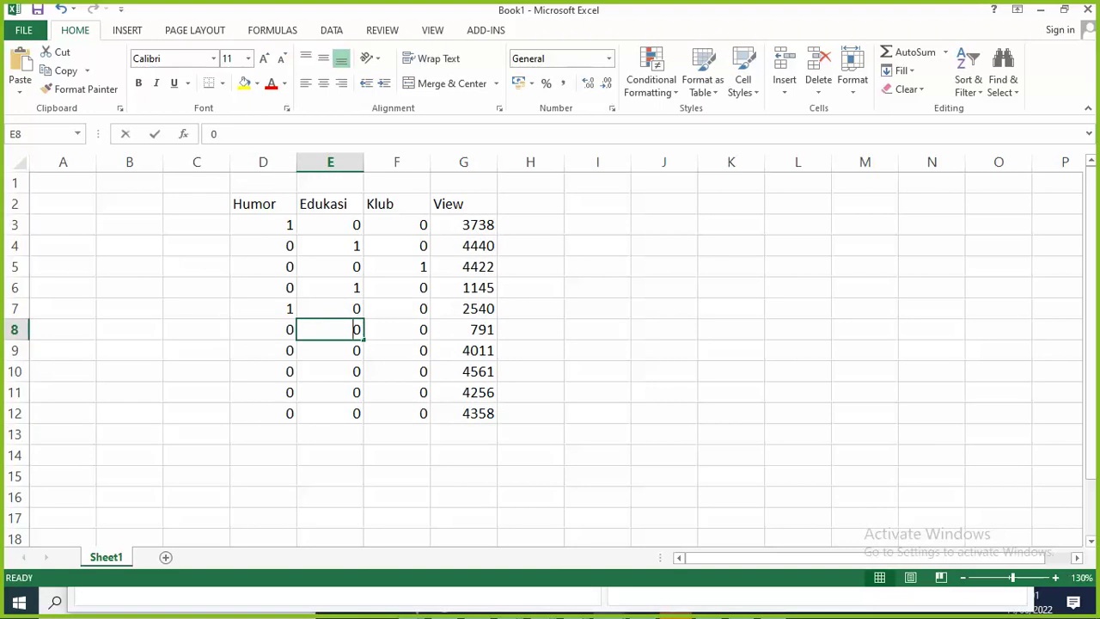
type("1")
key("Return")
key("Right")
type("1")
key("Return")
key("Left")
type("1")
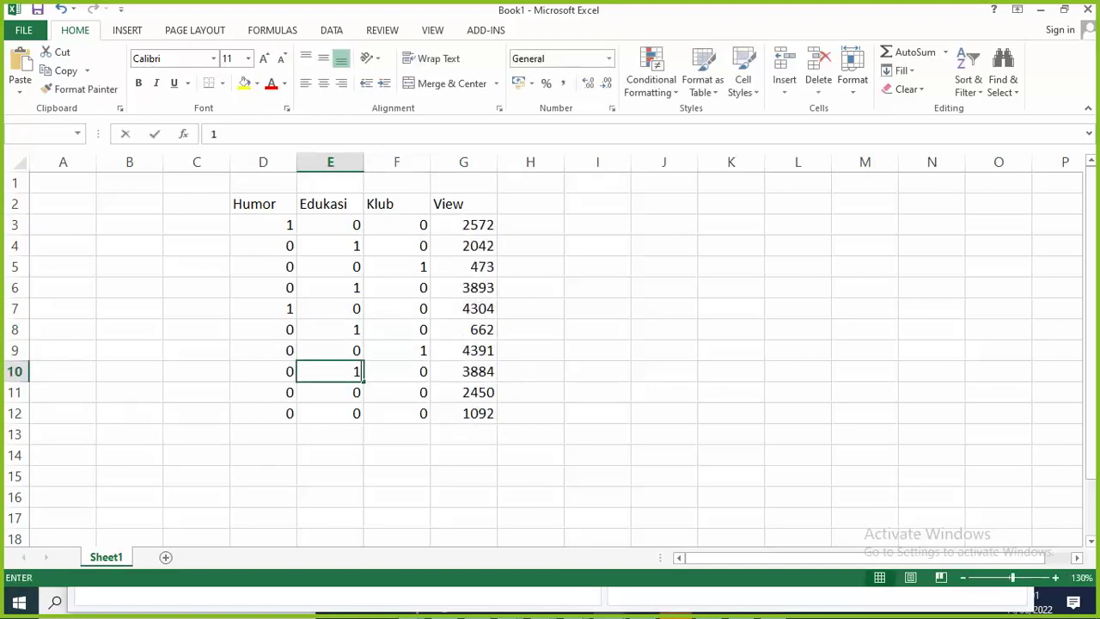
key("Return")
key("Left")
type("1")
key("Return")
key("Right")
type("1")
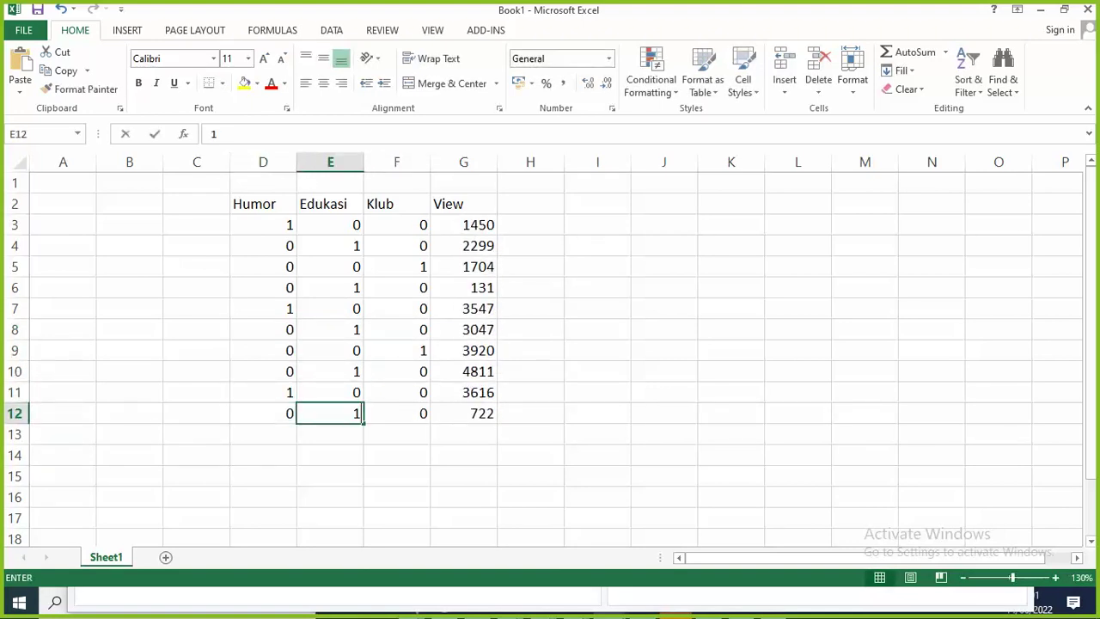
key("Return")
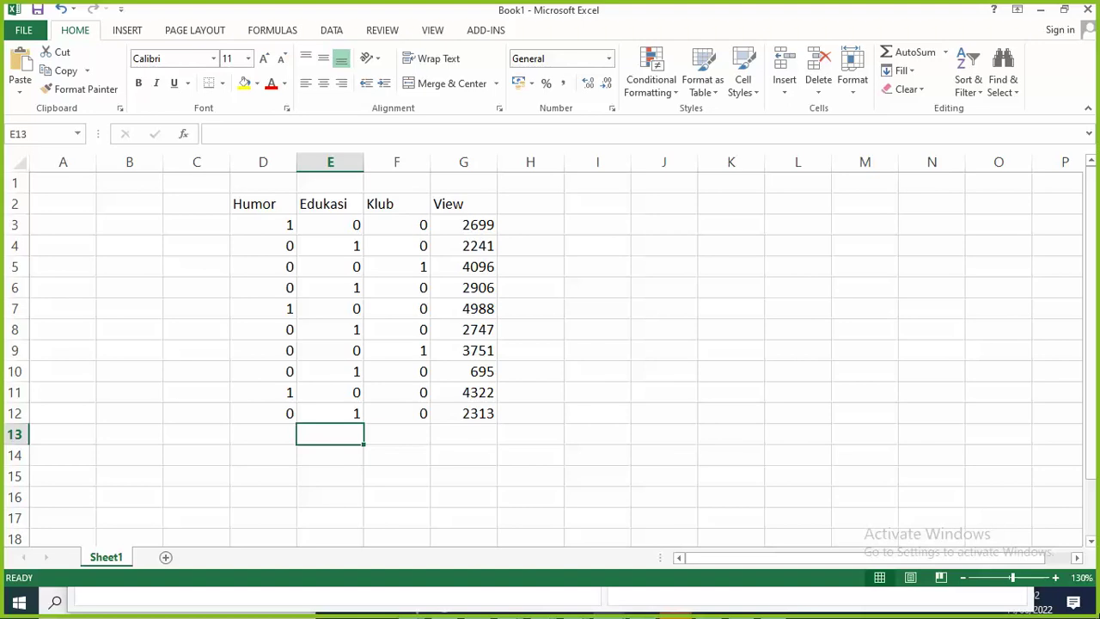
Copy D3:G12 and paste it over itself as values to fix the random View numbers
left_click_drag(272, 225, 446, 406)
key("ctrl+c")
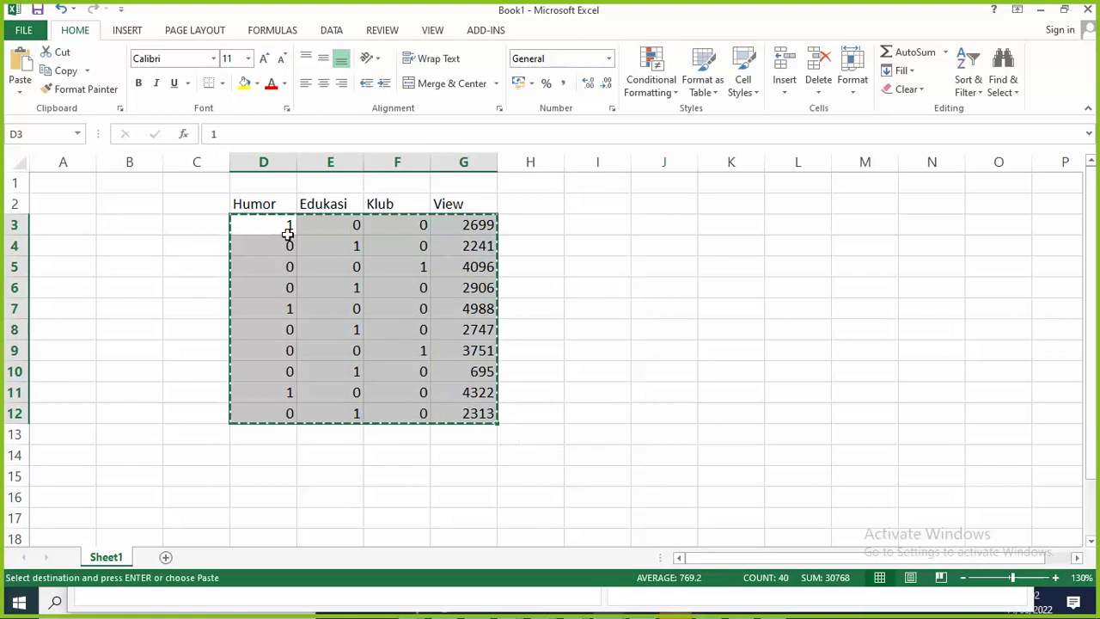
left_click(275, 224)
right_click(277, 226)
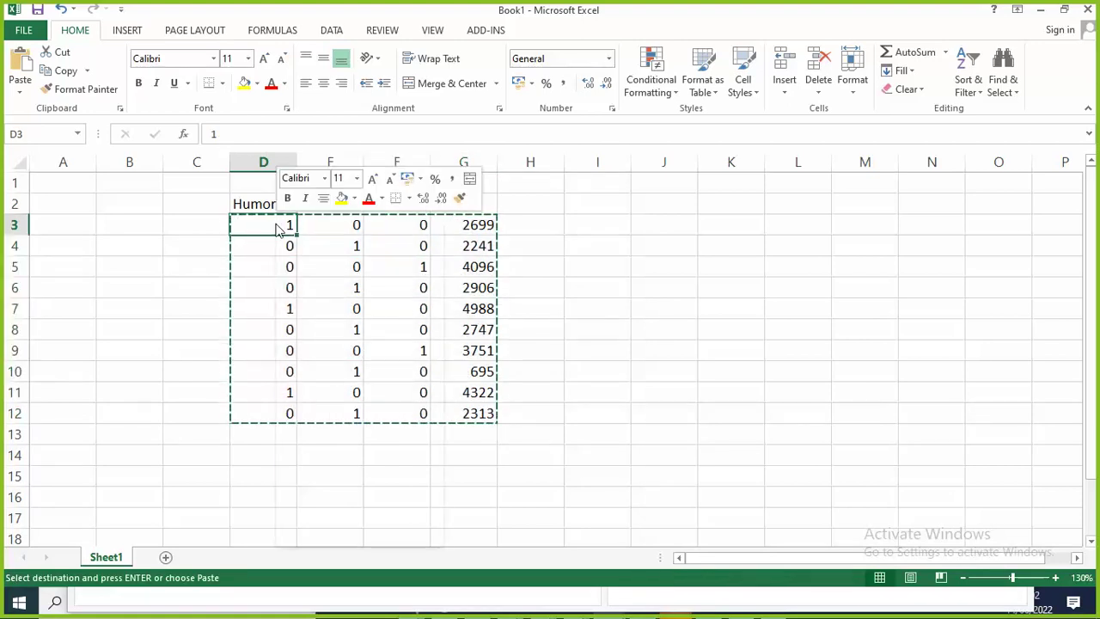
left_click(334, 295)
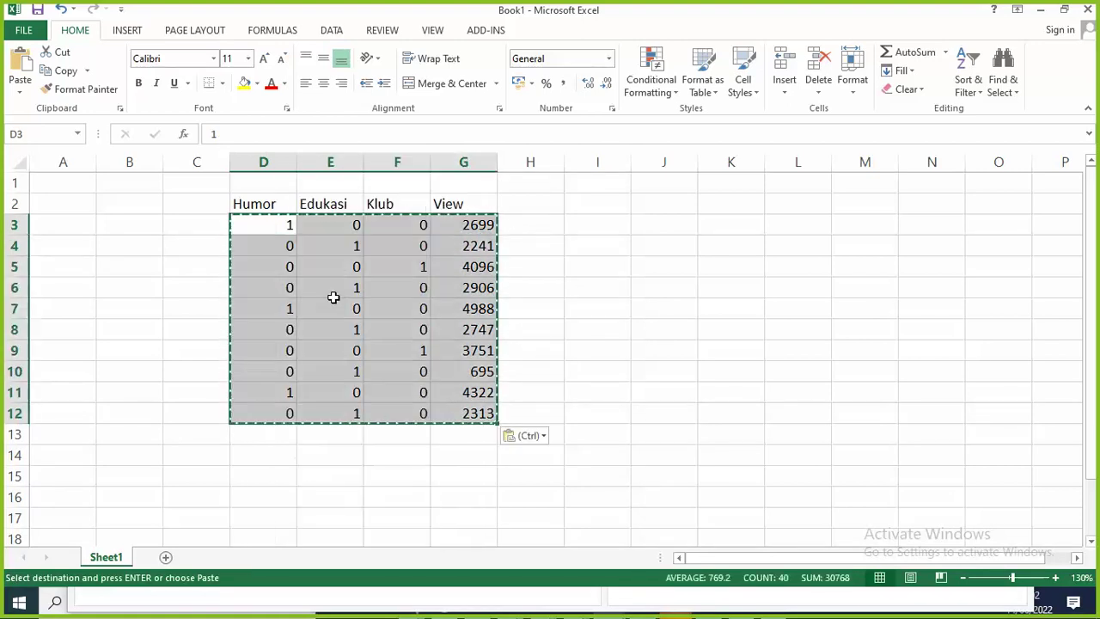
left_click(575, 329)
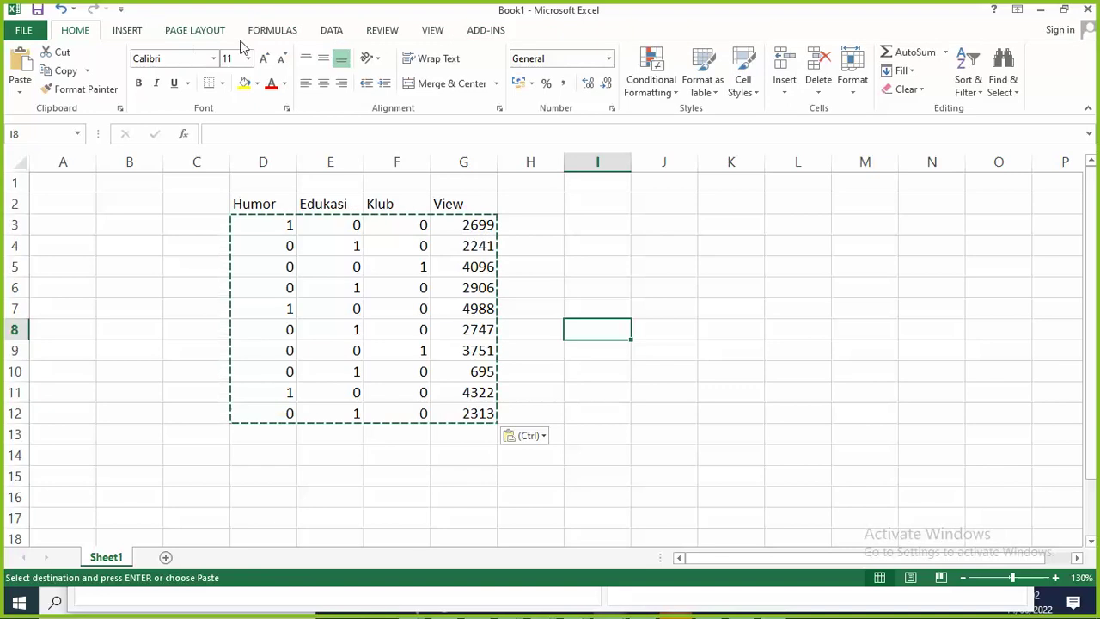
Open the Regression tool from the Data Analysis tools
left_click(331, 31)
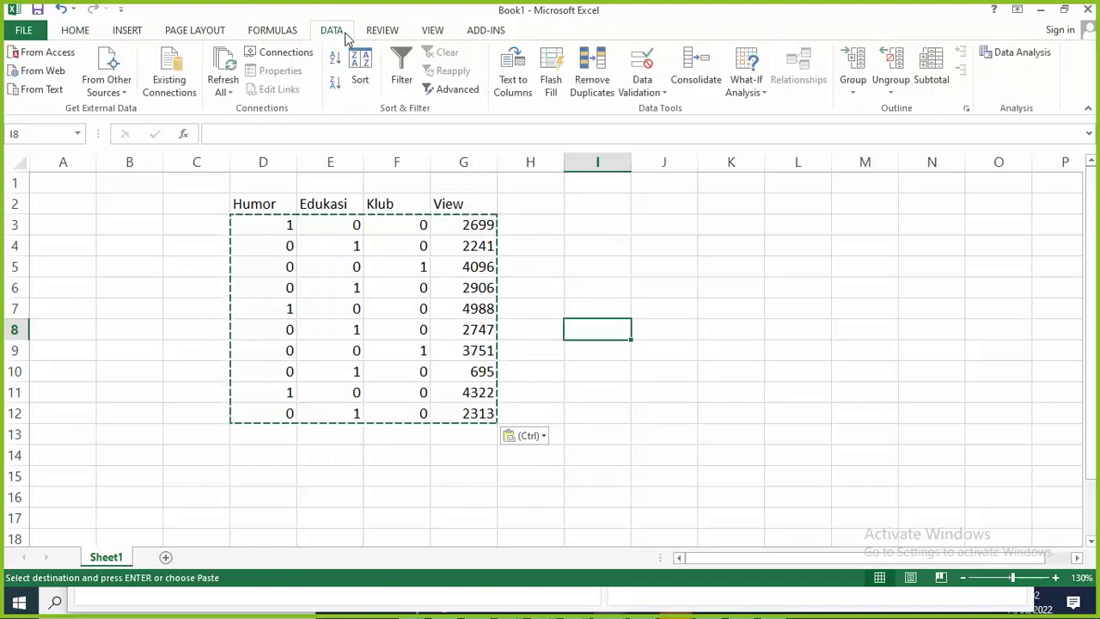
left_click(1001, 53)
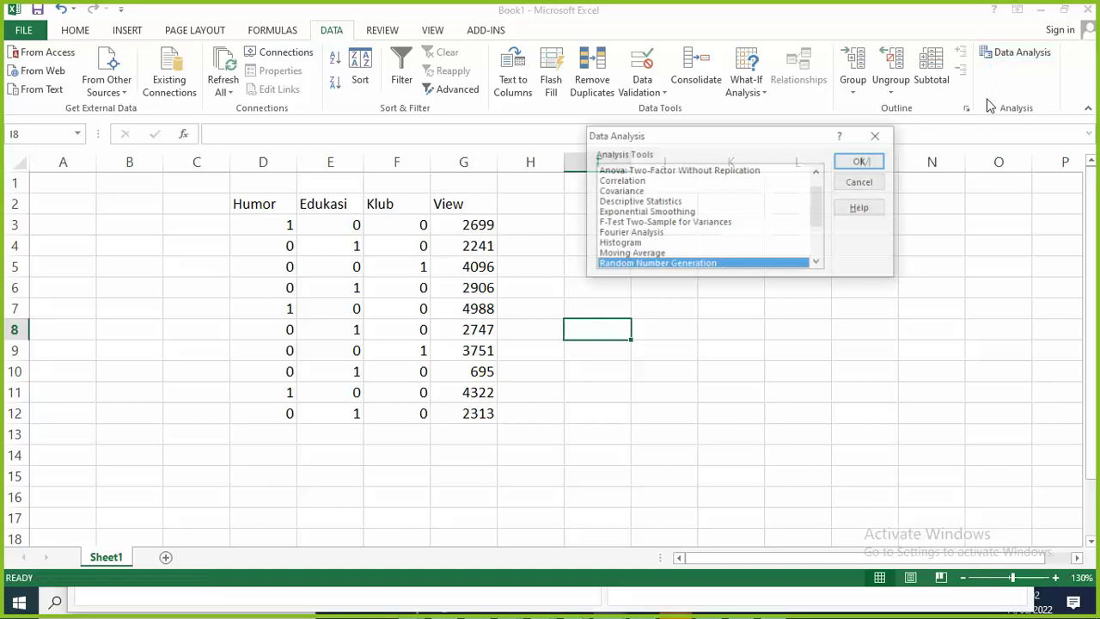
scroll(727, 251, "up", 1)
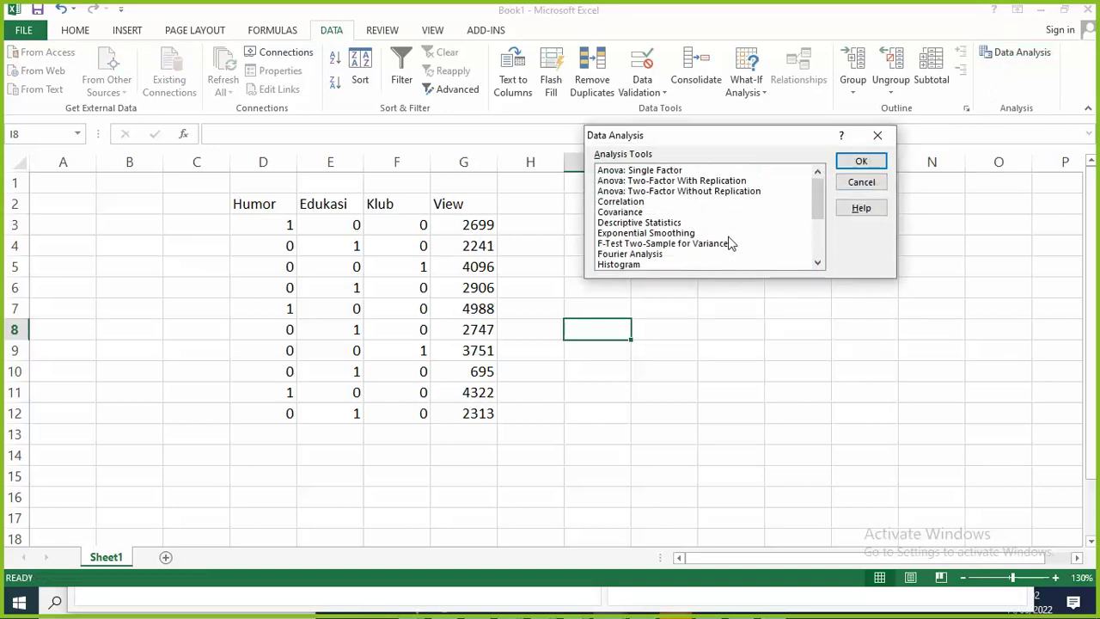
scroll(724, 240, "down", 1)
scroll(676, 238, "up", 1)
scroll(679, 241, "down", 2)
scroll(676, 242, "down", 1)
left_click(649, 211)
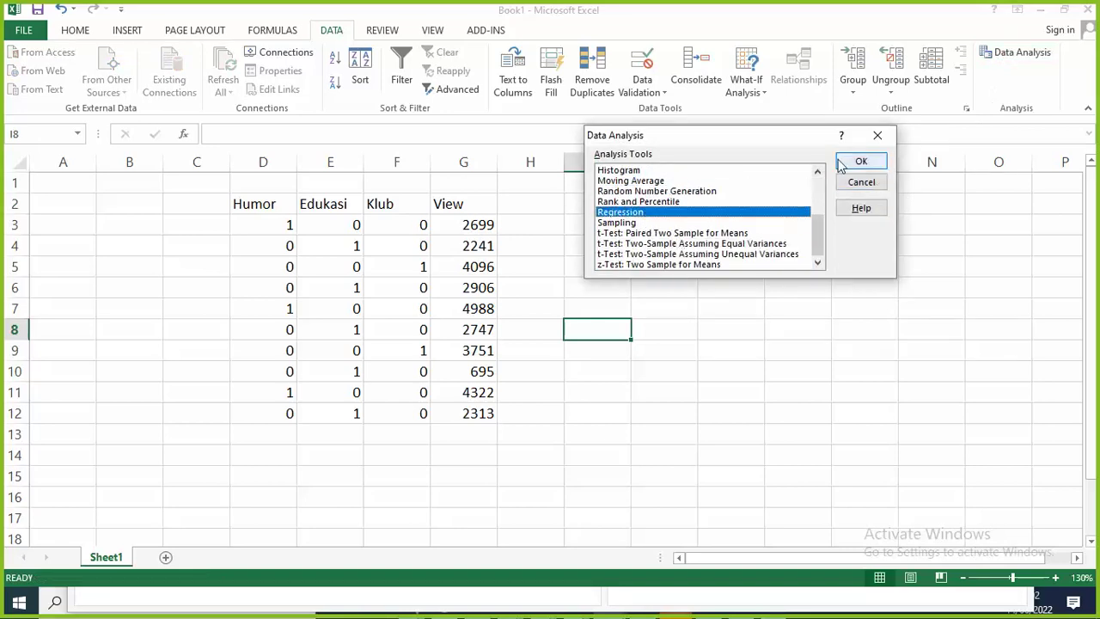
left_click(853, 160)
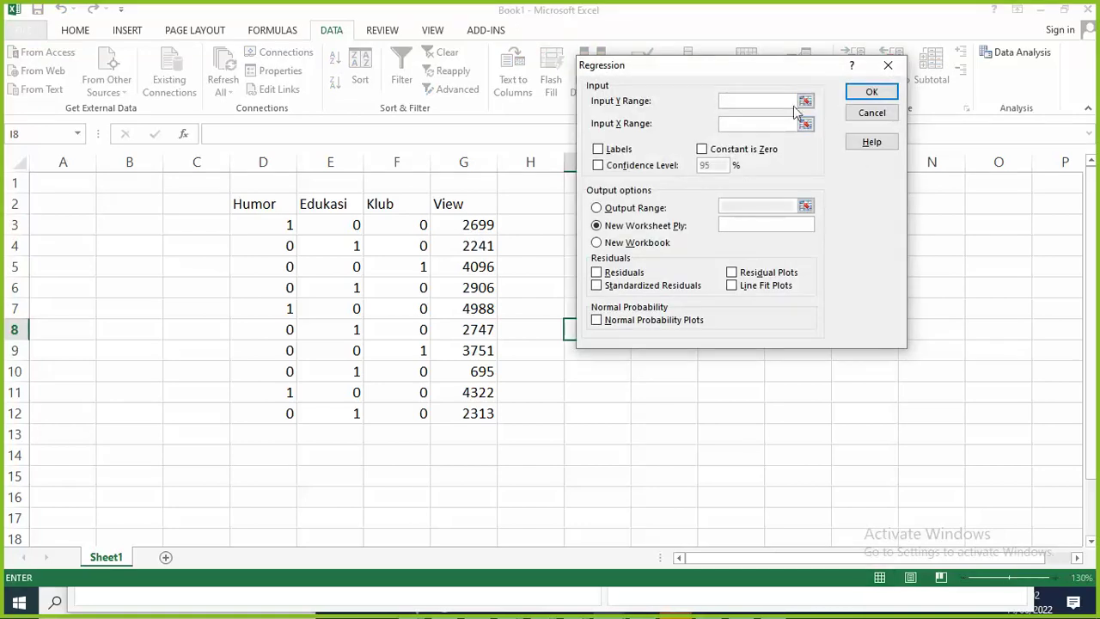
Set the regression's Input Y Range to $G$2:$G$12 and its Input X Range to $D$2:$F$12
left_click(805, 101)
left_click_drag(479, 203, 484, 409)
key("Return")
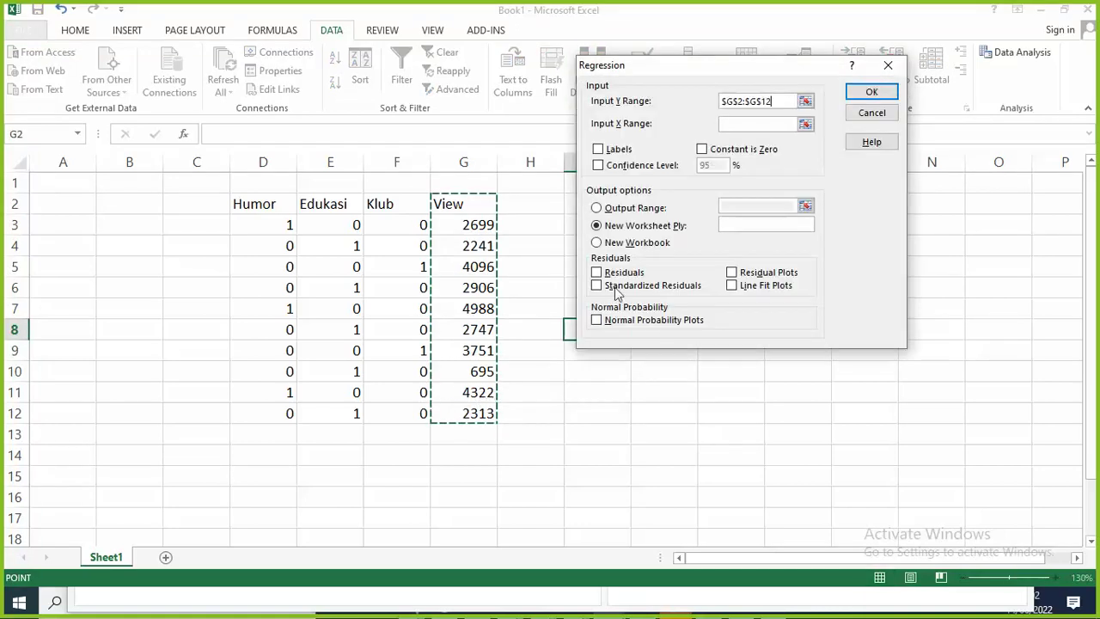
left_click(806, 123)
left_click_drag(268, 206, 388, 411)
key("Return")
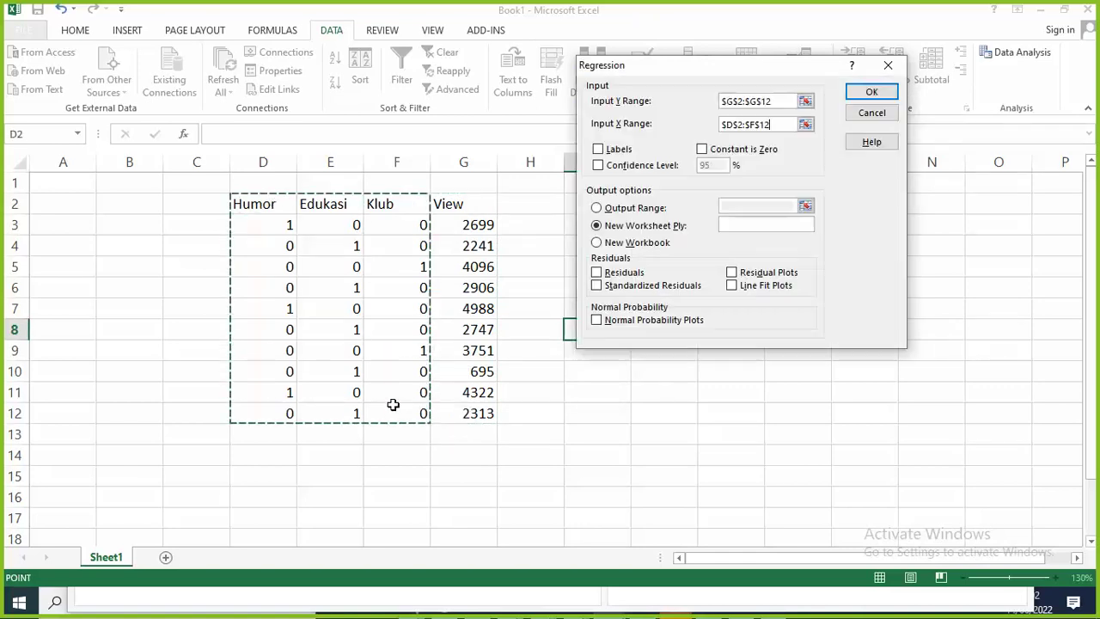
Run the regression with Labels enabled and the Output Range set to $I$3
left_click(598, 149)
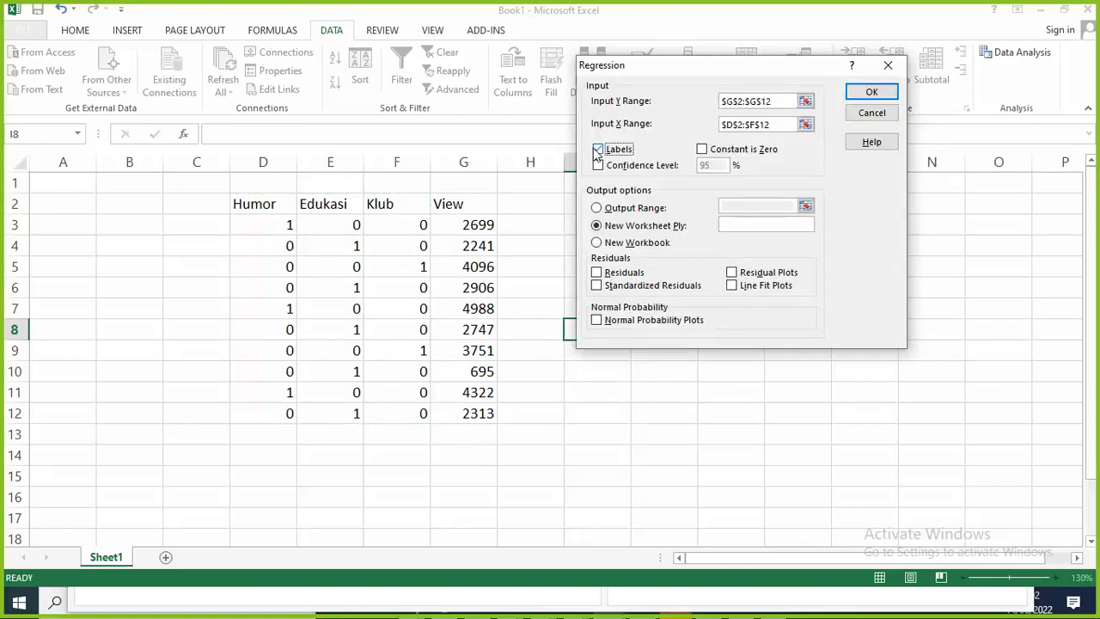
left_click(605, 209)
left_click(805, 207)
left_click(583, 227)
key("Return")
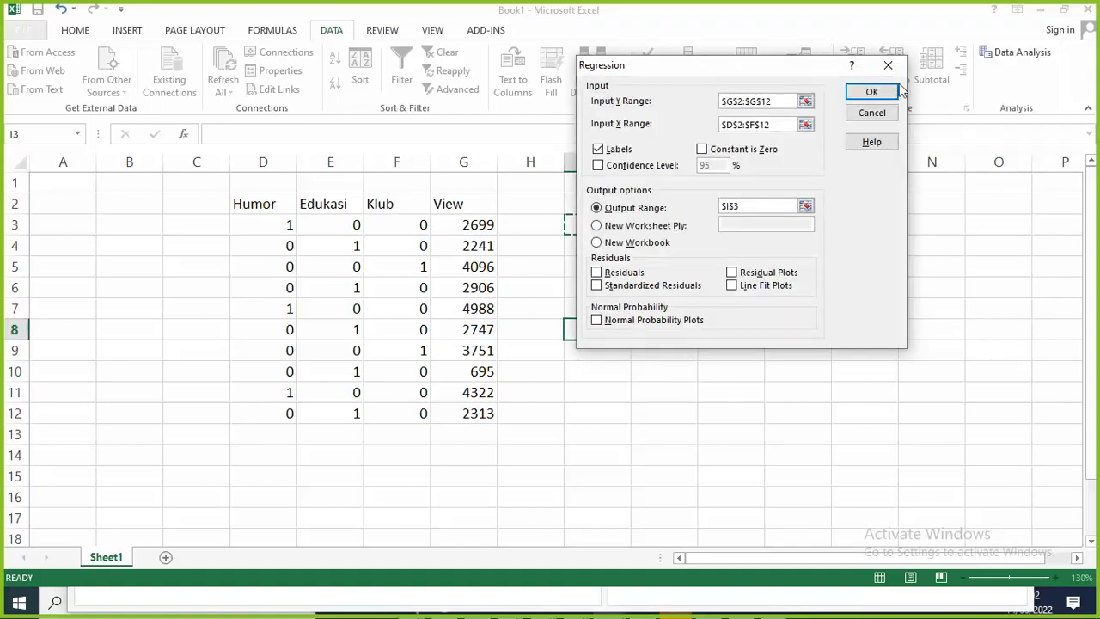
left_click(872, 92)
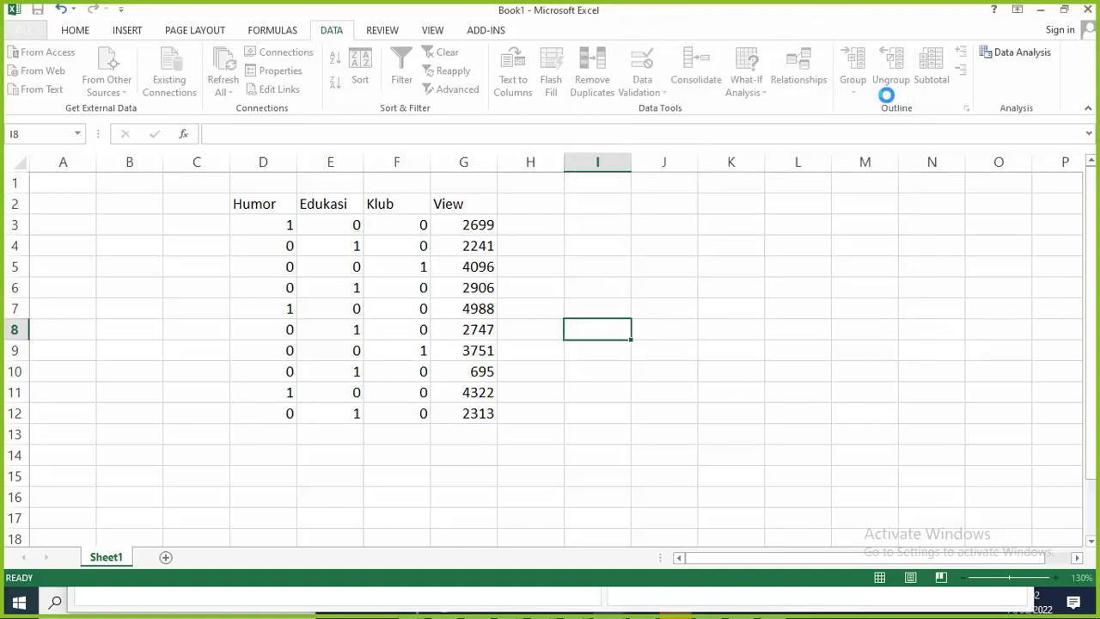
Examine the regression summary output, including the P-values of Humor, Edukasi and Klub
scroll(914, 456, "down", 1)
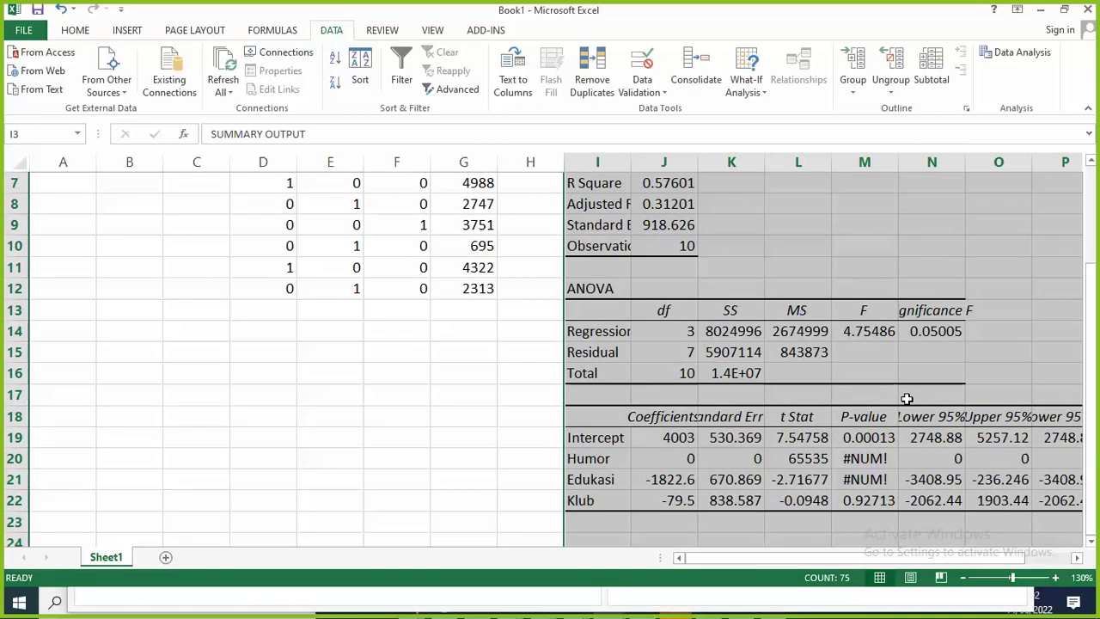
scroll(907, 398, "up", 1)
scroll(906, 399, "down", 1)
left_click(1077, 558)
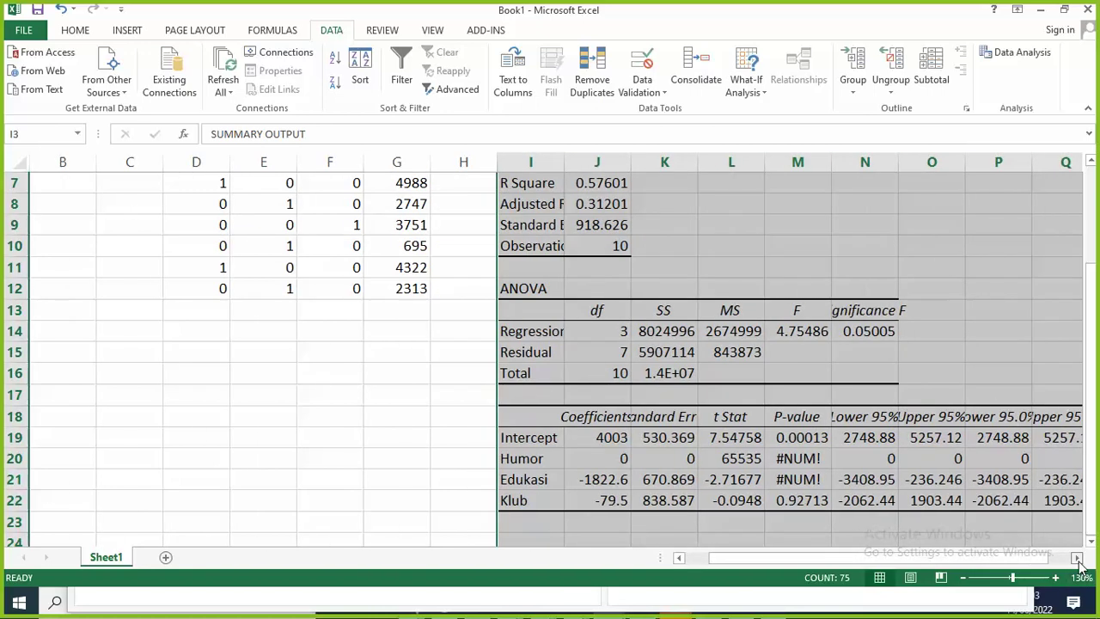
left_click(1077, 557)
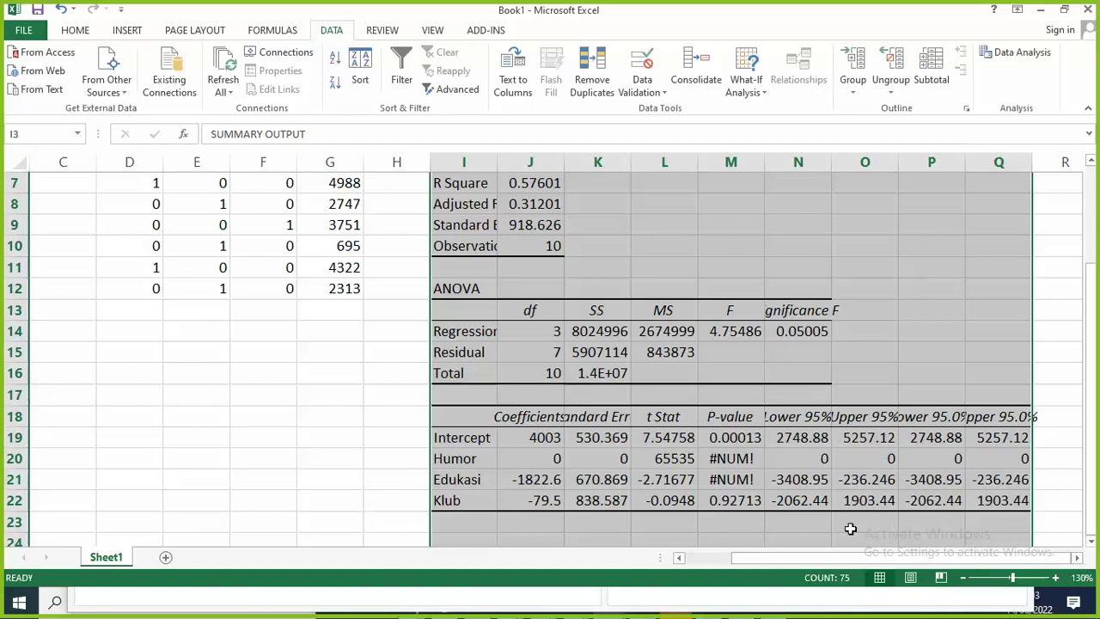
left_click(738, 460)
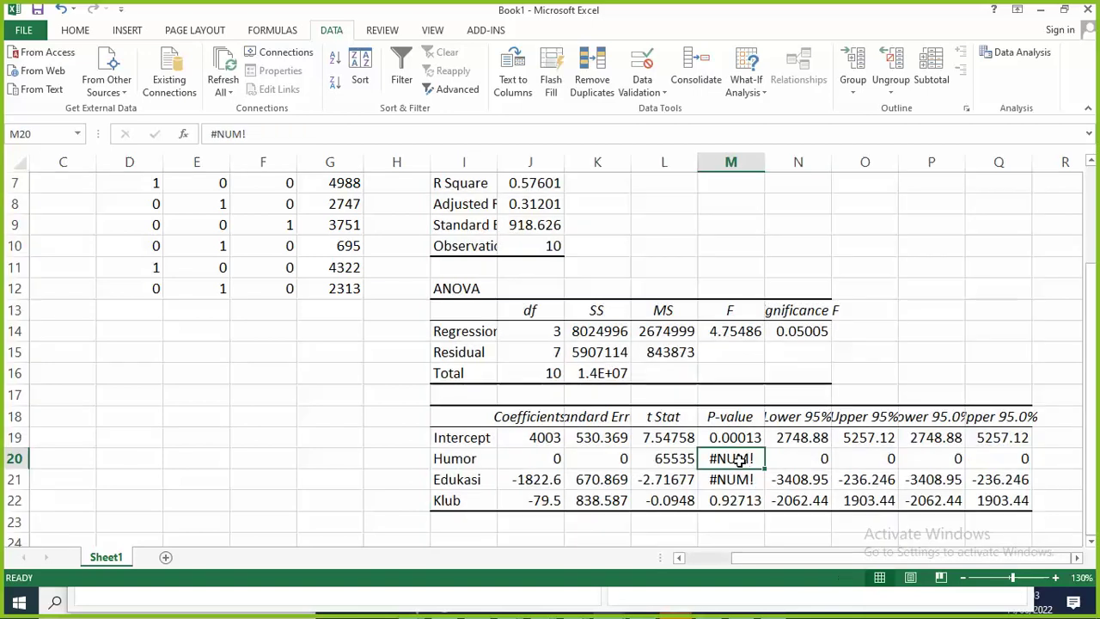
left_click(741, 479)
left_click(733, 503)
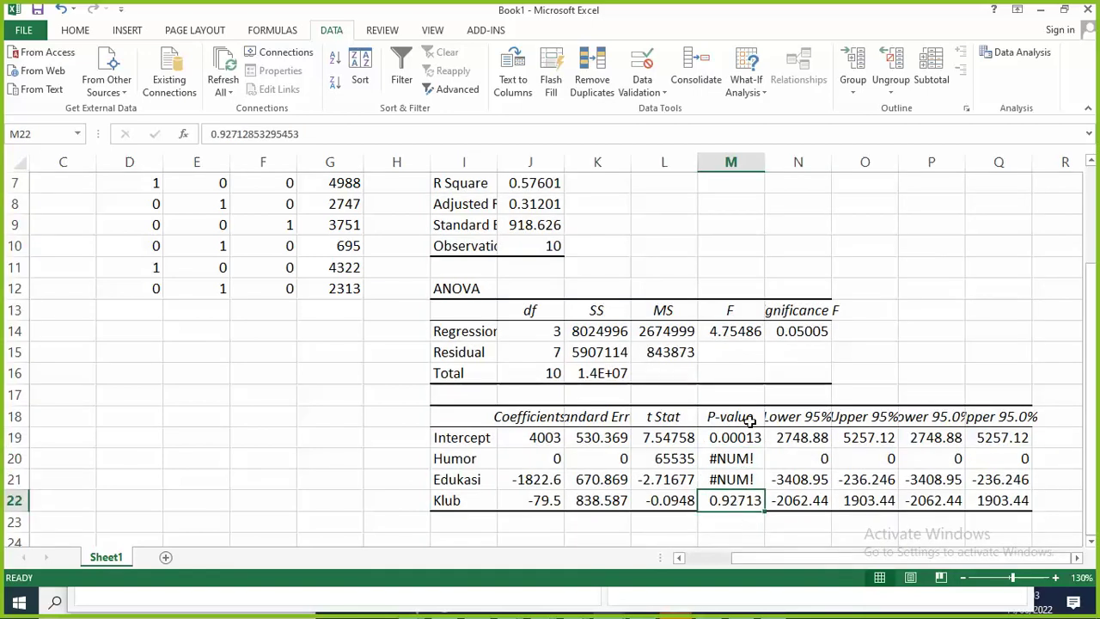
Add the significance thresholds above the coefficient table headers: <0.05 in M17 and >1.96 in L17
left_click(756, 516)
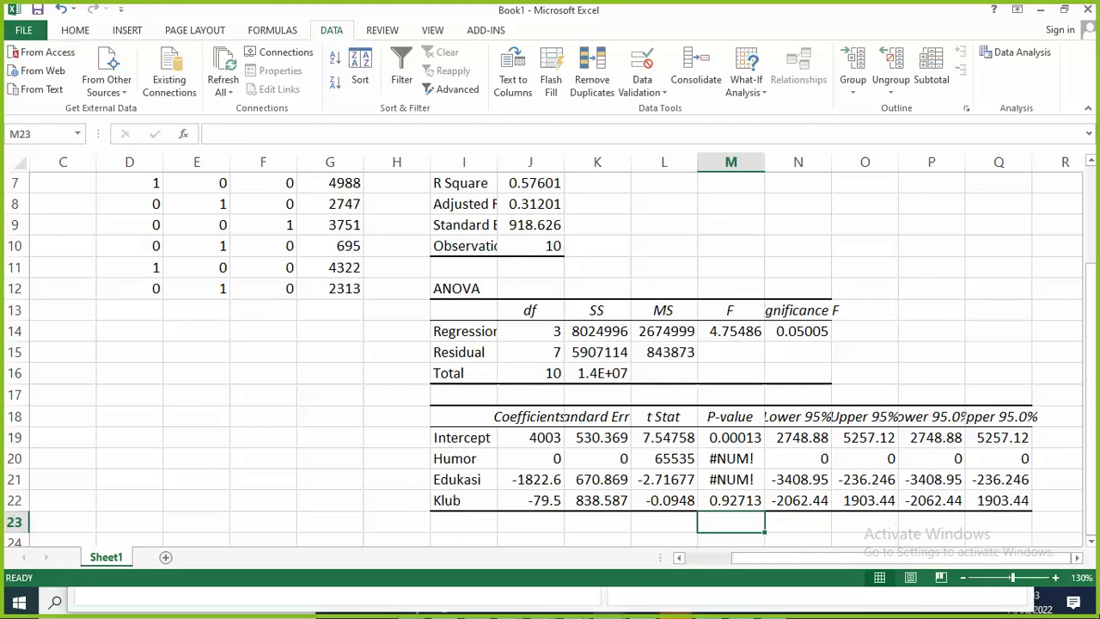
key("Up")
key("Up")
key("Up")
key("Up")
key("Up")
key("Up")
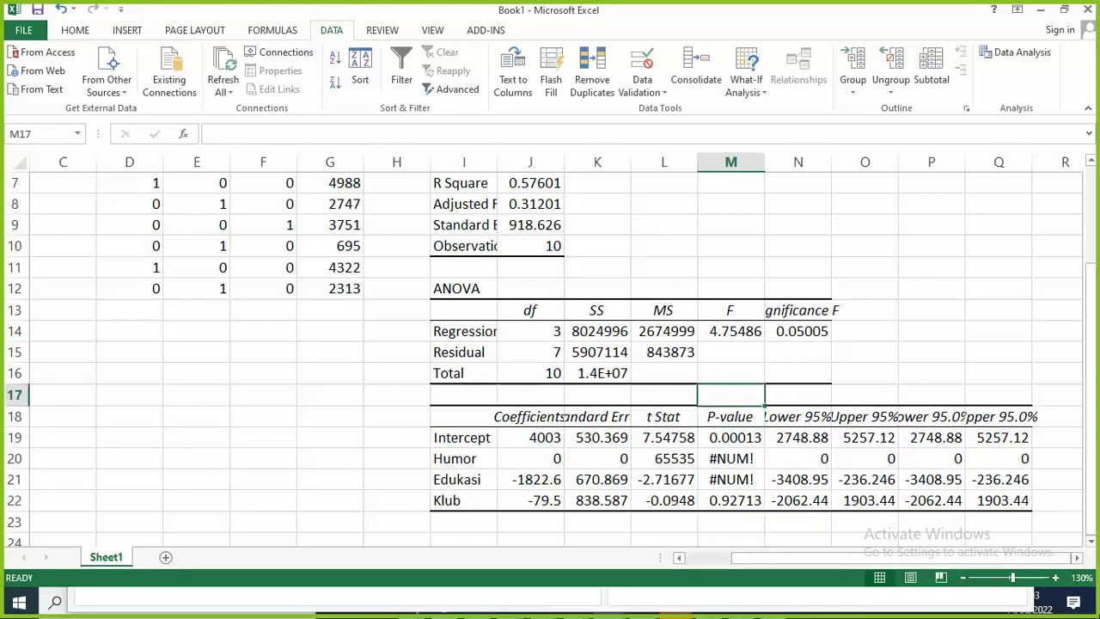
type("<0.05")
key("ctrl+Return")
left_click(664, 394)
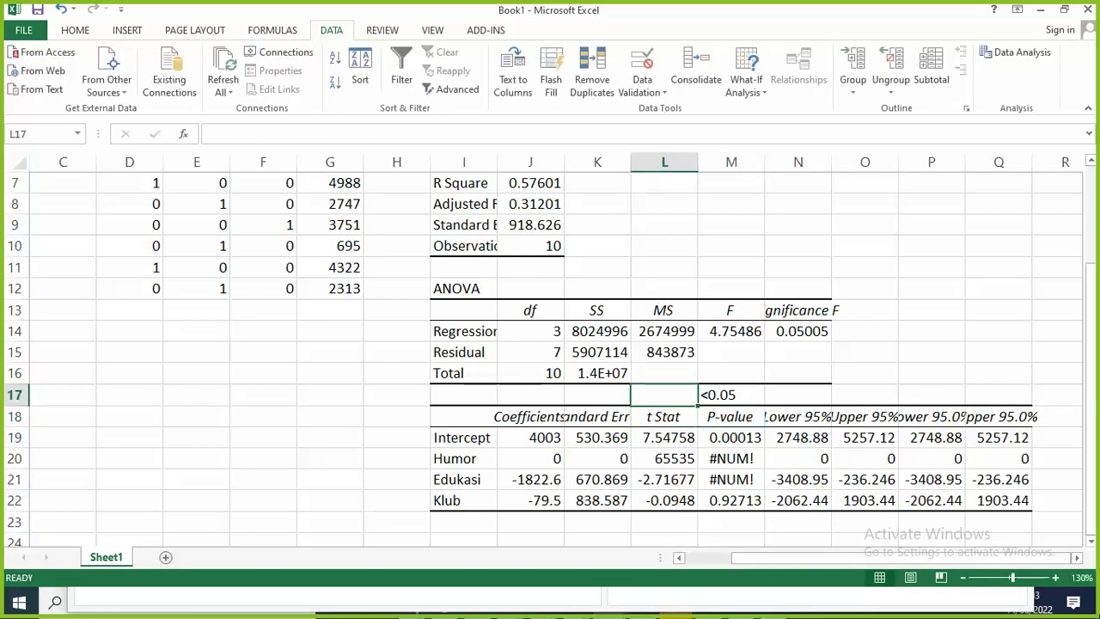
type(">1.96")
key("Return")
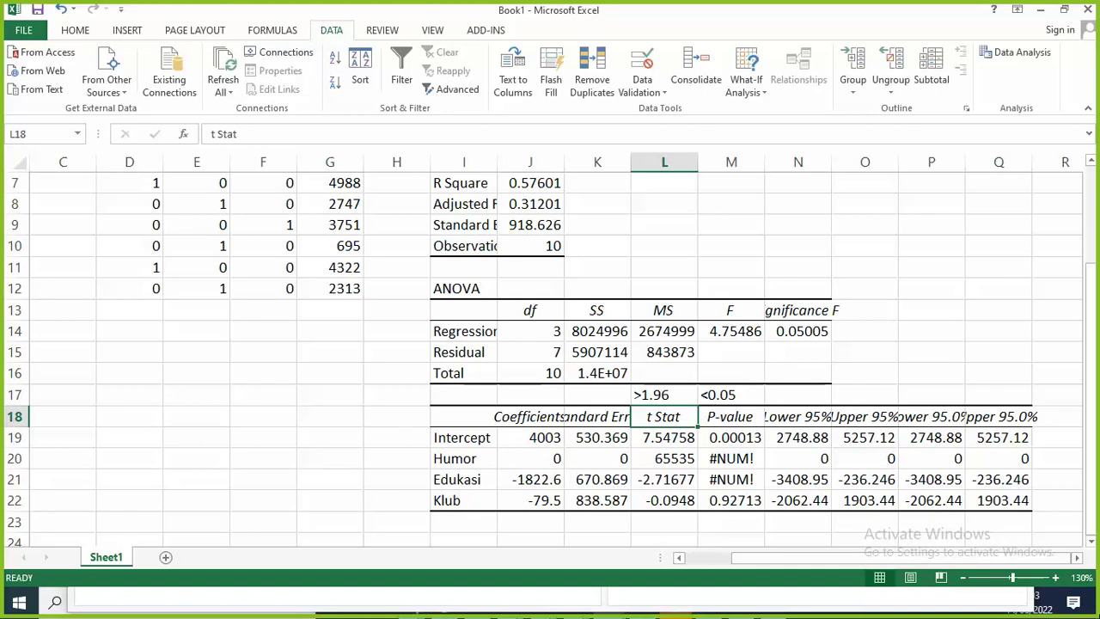
Overwrite the P-values with sample figures: 0.03 for Klub, 0,04 for Edukasi and 0,01 for Humor
key("Down")
key("Down")
key("Right")
key("shift+Down")
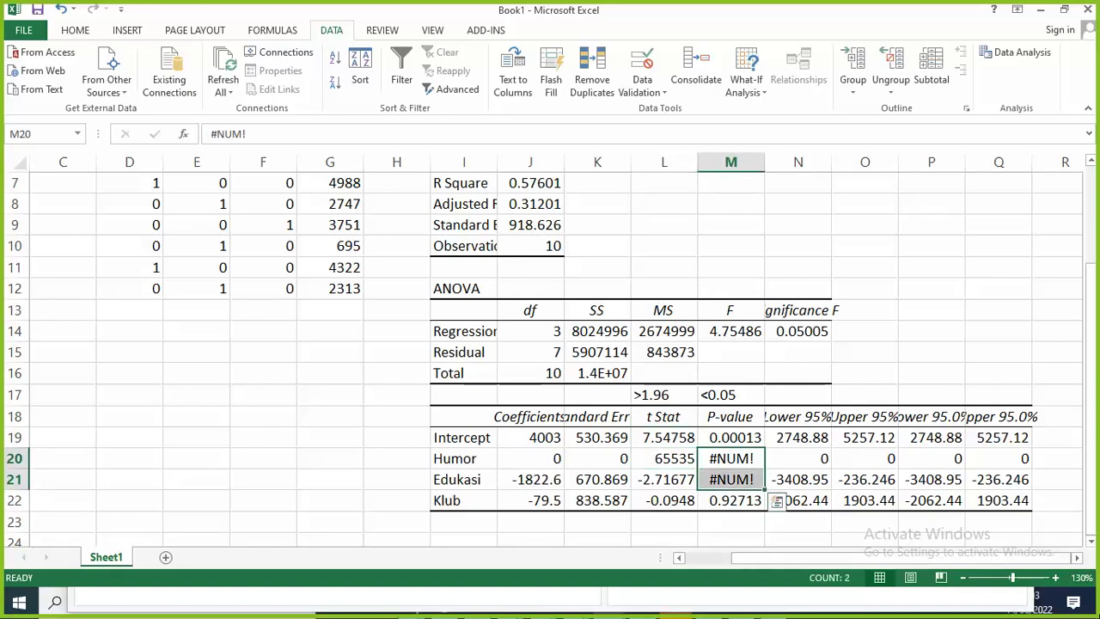
key("Up")
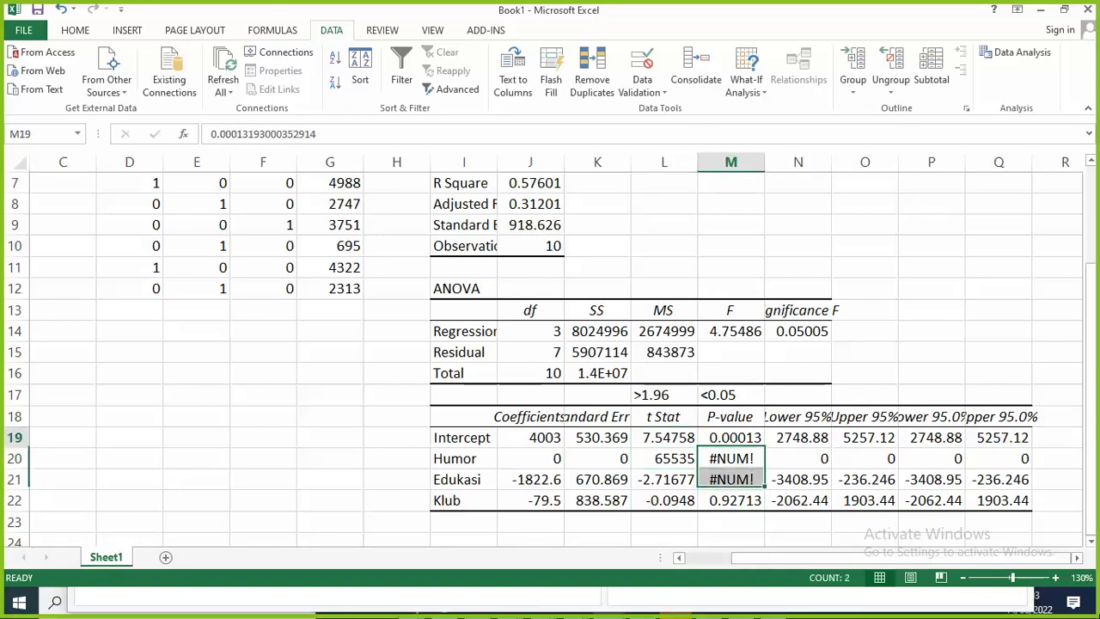
key("Down")
key("Down")
key("Down")
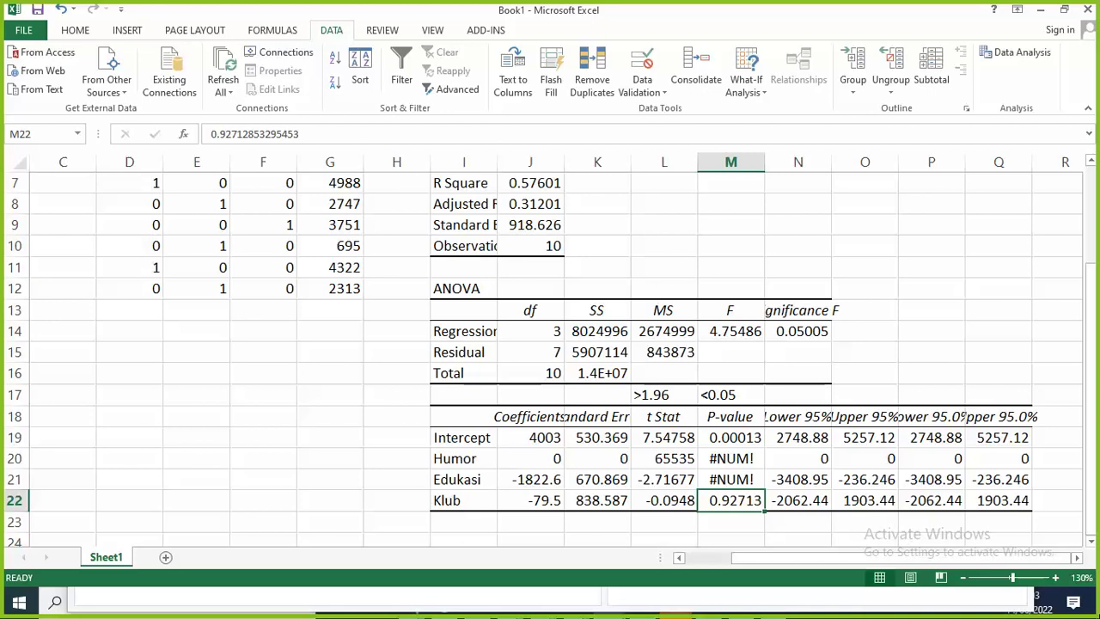
type("0.03")
key("Up")
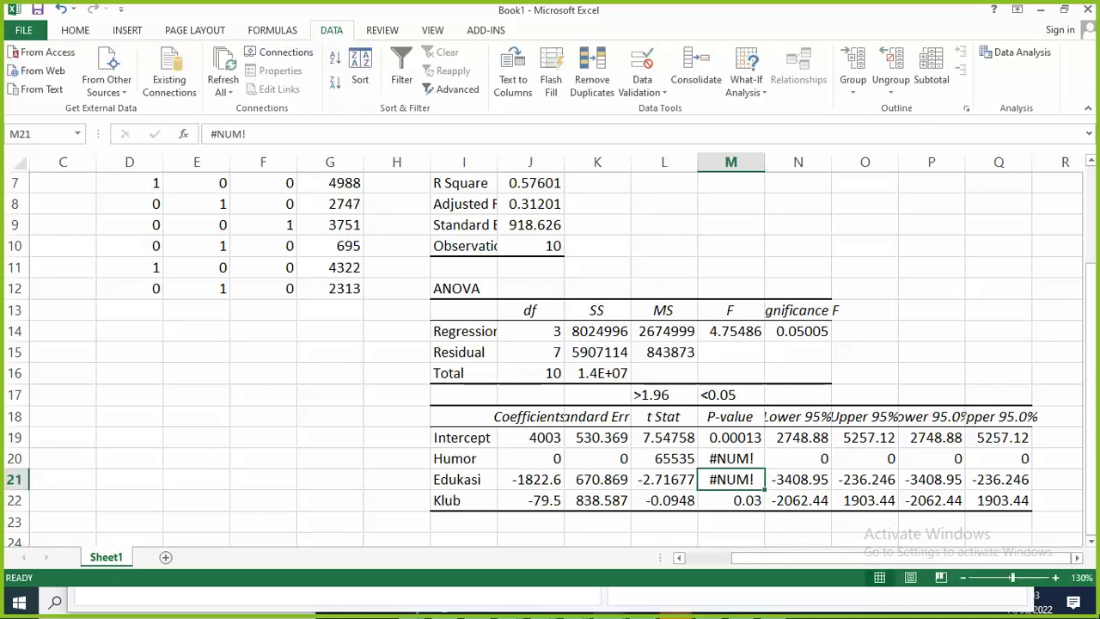
type("0,04")
key("Up")
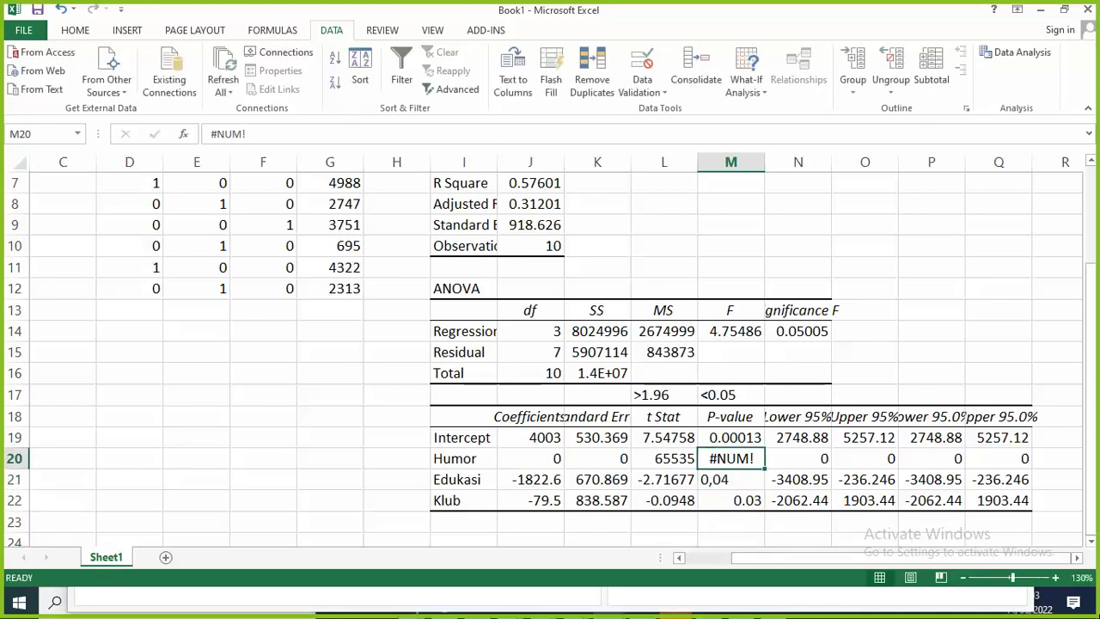
type("0,")
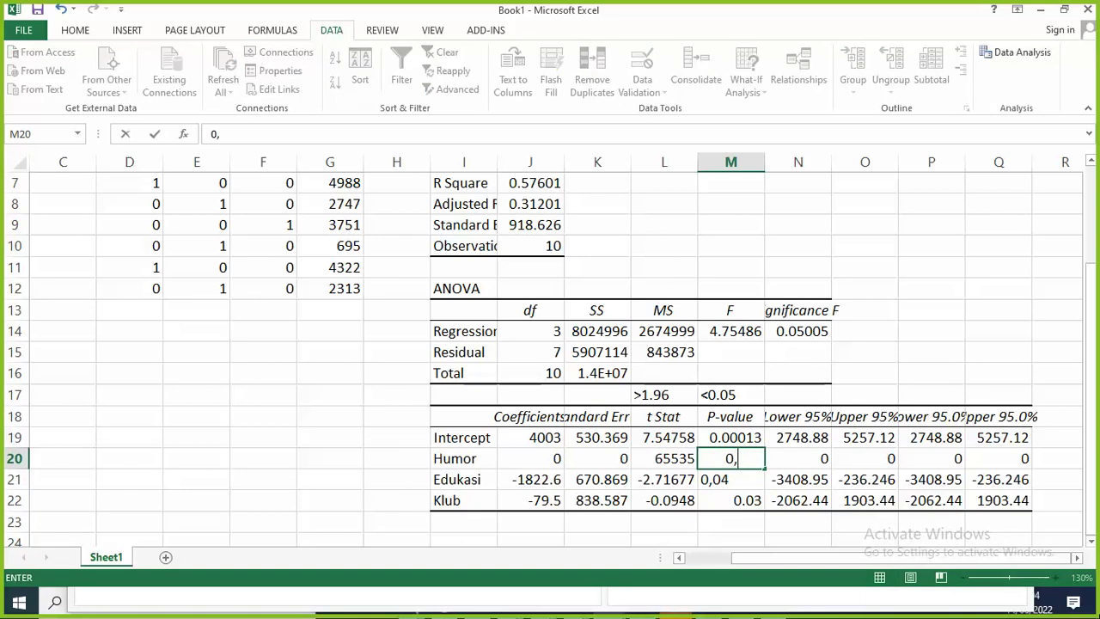
type("01")
key("Return")
Overwrite the t Stat values with 1.96 for Humor, 2.12 for Edukasi and 1.98 for Klub
key("Up")
key("Left")
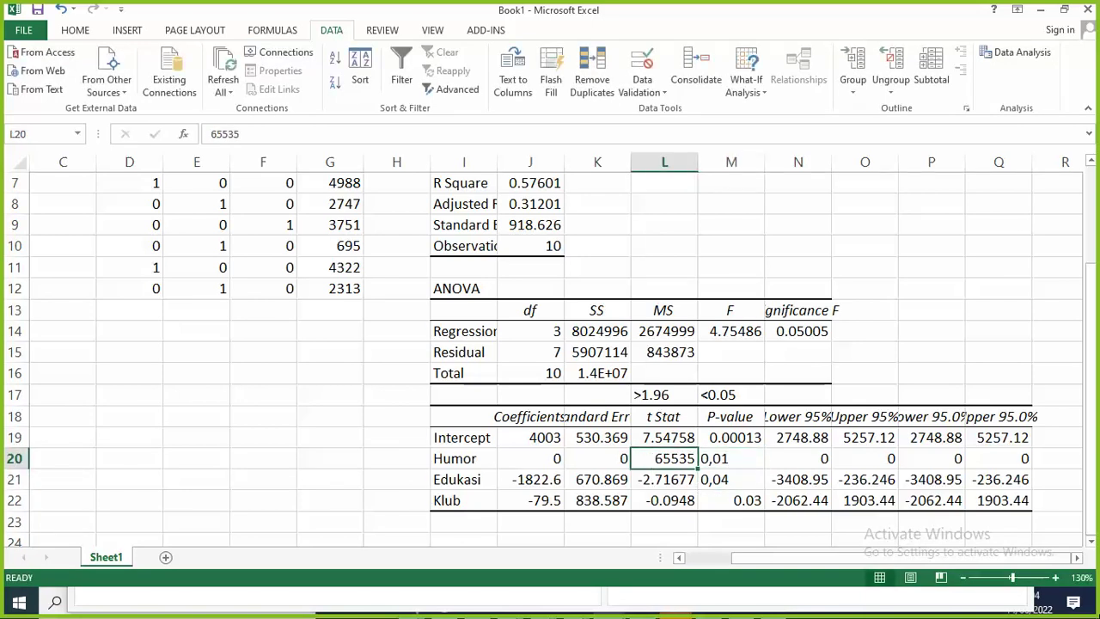
type("1.96")
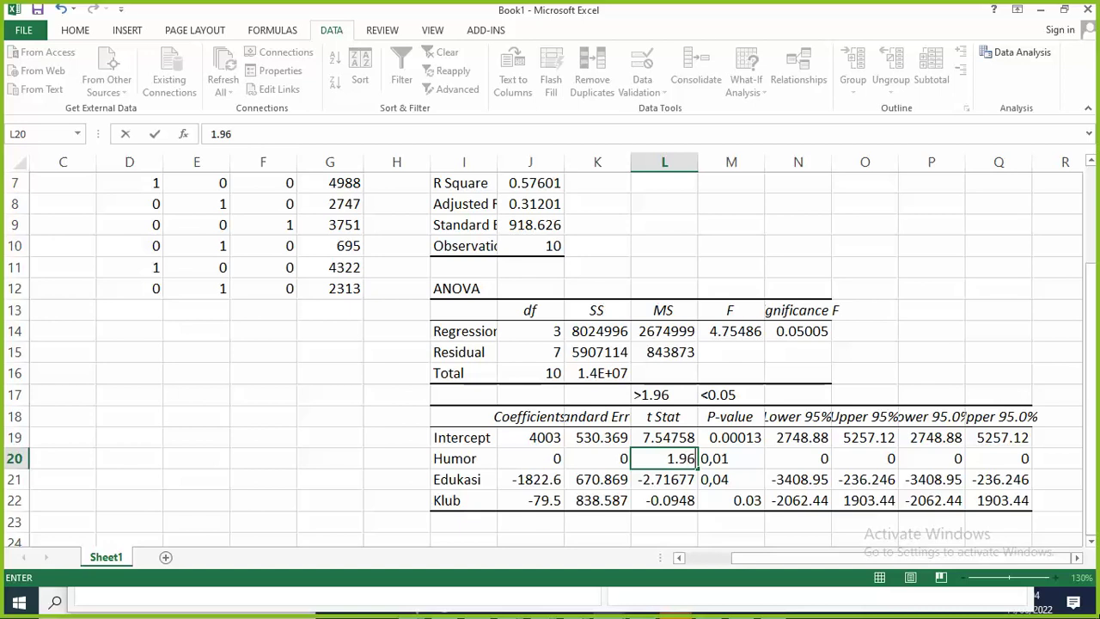
key("Return")
type("2")
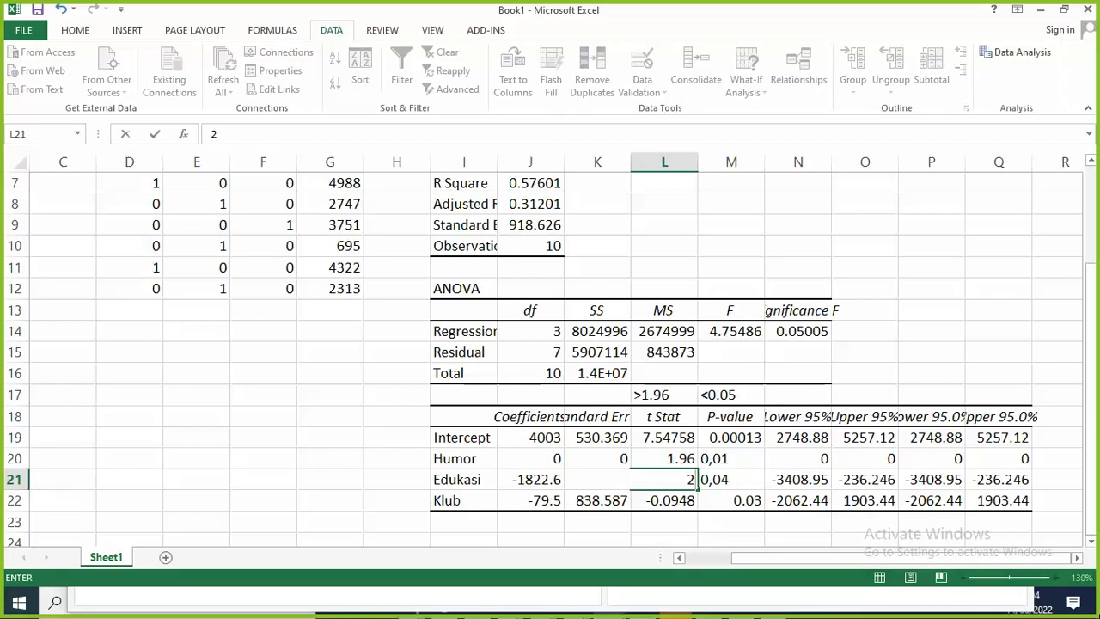
type(".12")
key("Return")
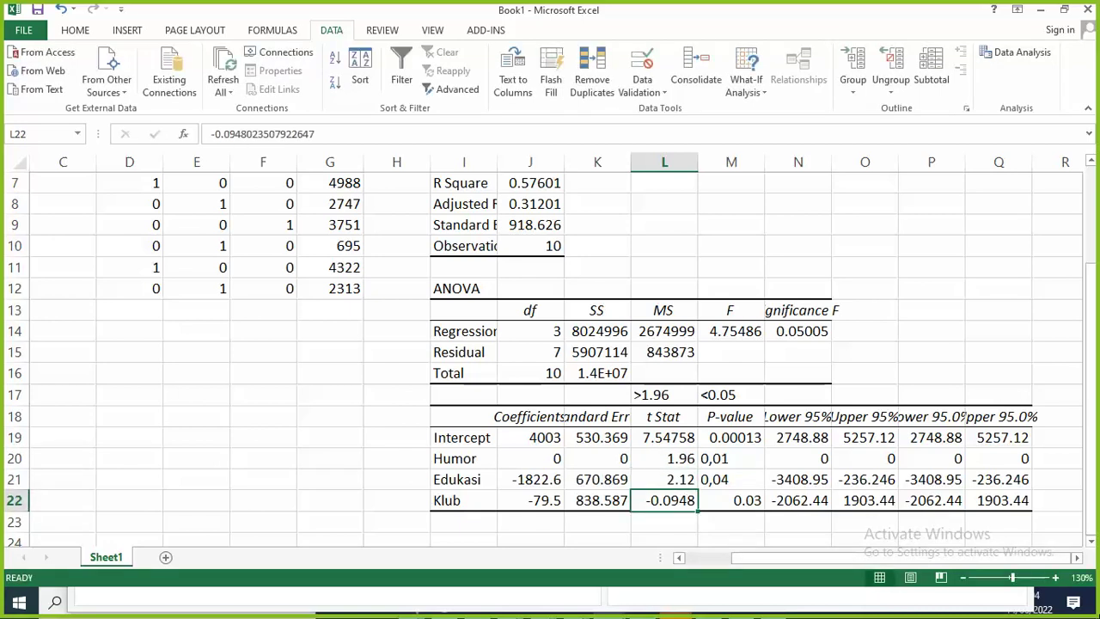
type("1.98")
key("Left")
Review the regression coefficients of Humor, Edukasi and Klub in J20:J22
key("Right")
key("Right")
key("Left")
key("Left")
key("Left")
key("Up")
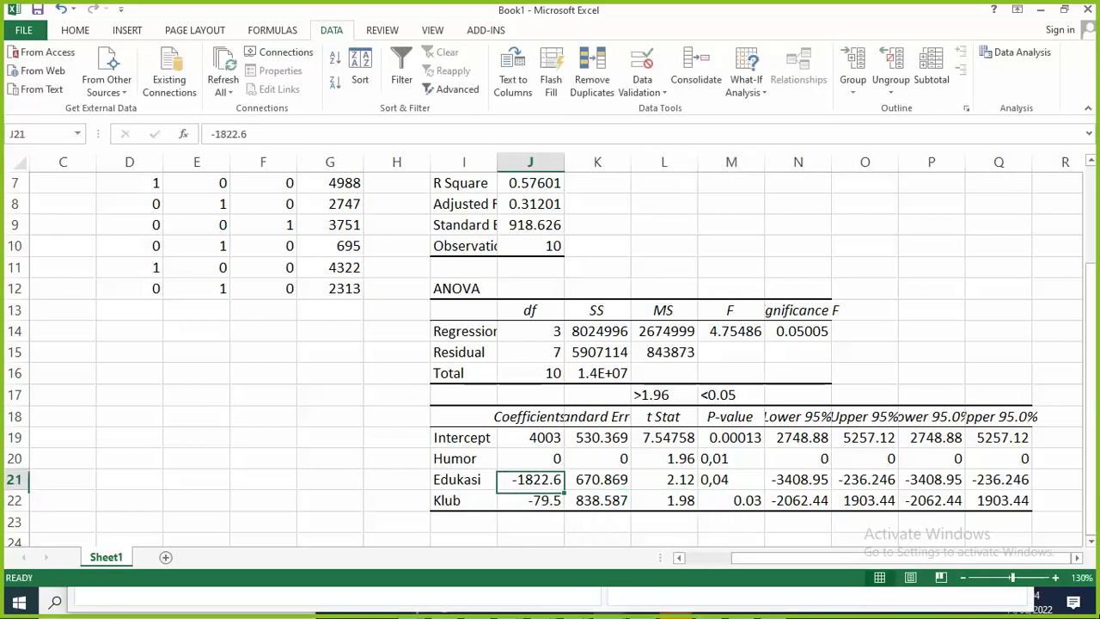
key("Up")
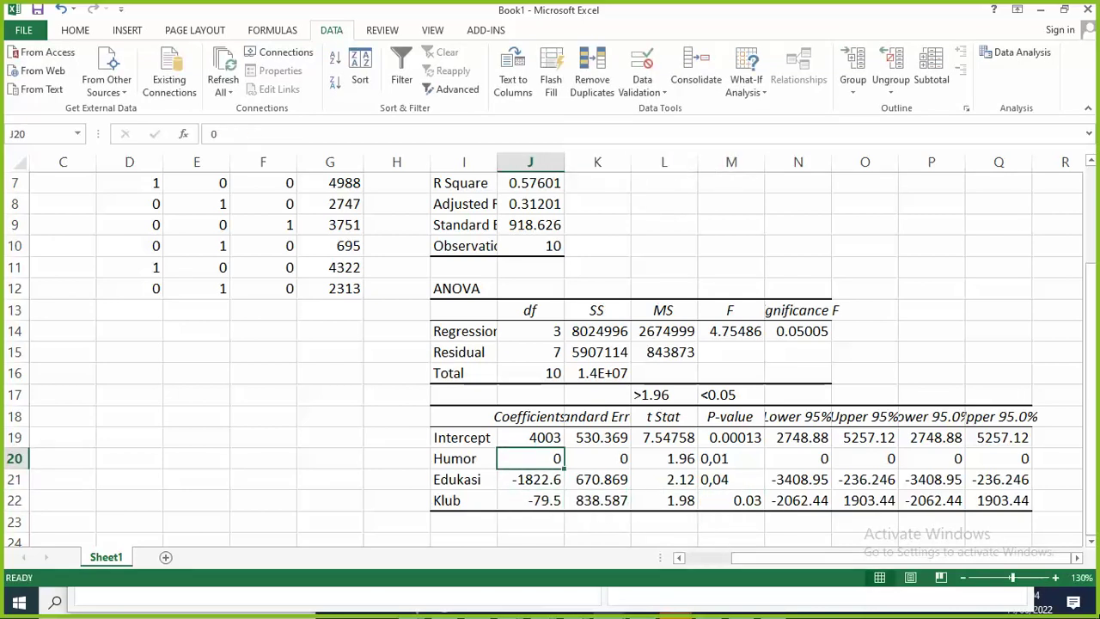
key("Down")
key("Down")
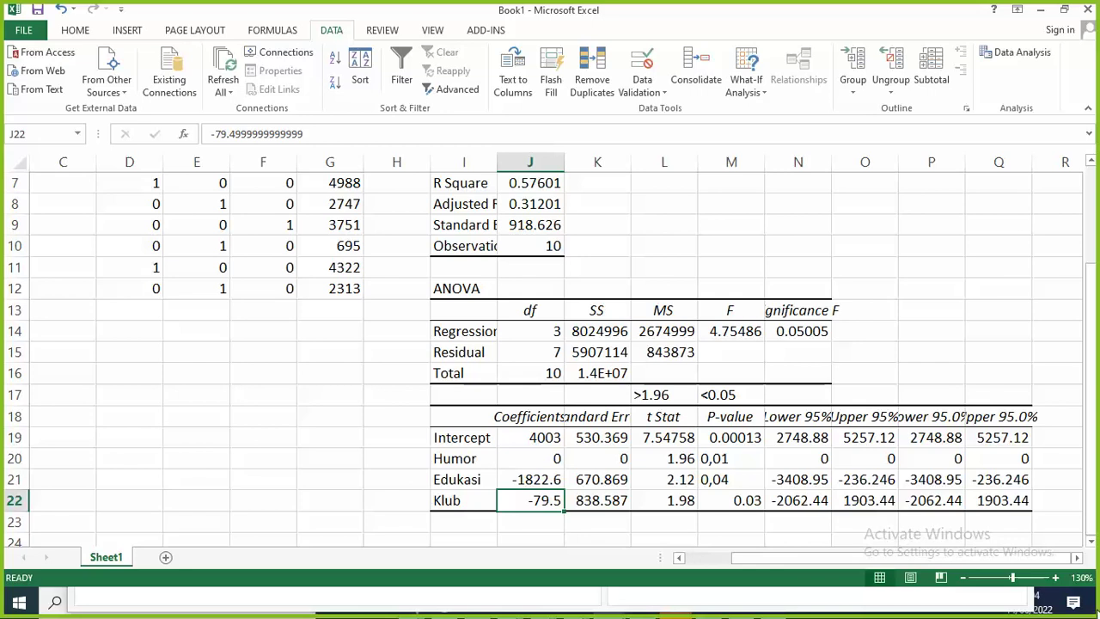
Set the Humor coefficient in J20 to 0.5
left_click(536, 460)
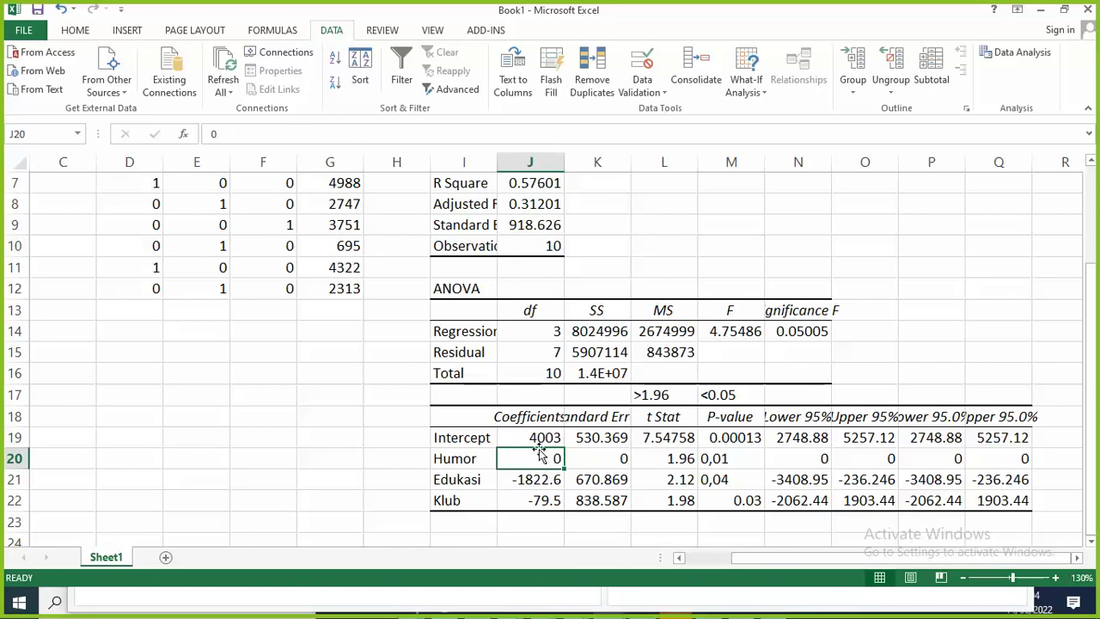
left_click(484, 462)
left_click(523, 457)
type("0.5")
key("Return")
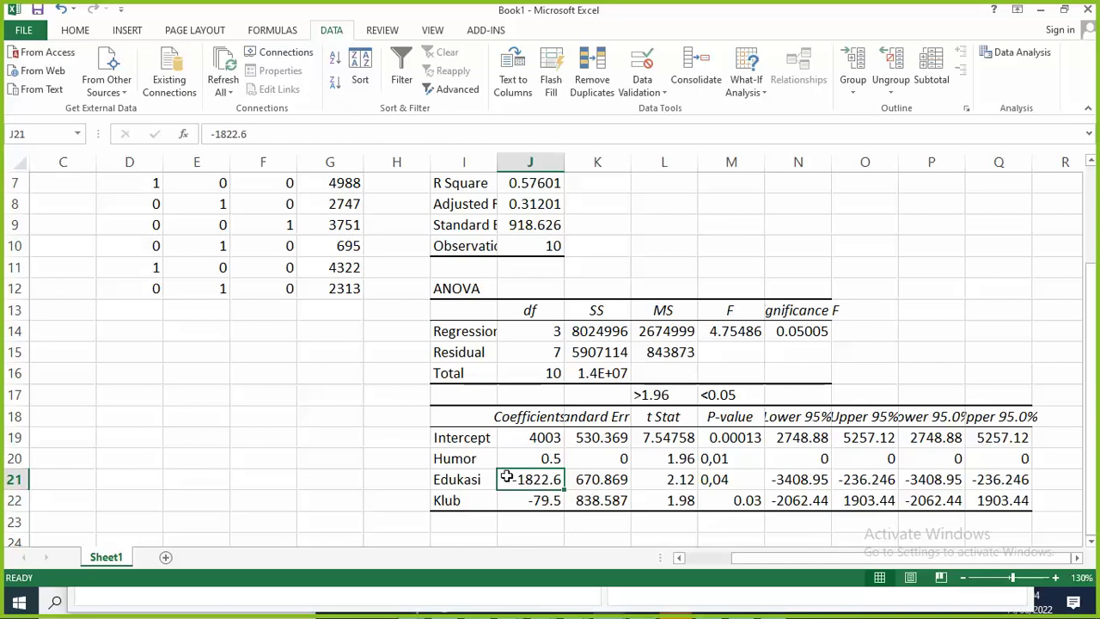
left_click(547, 455)
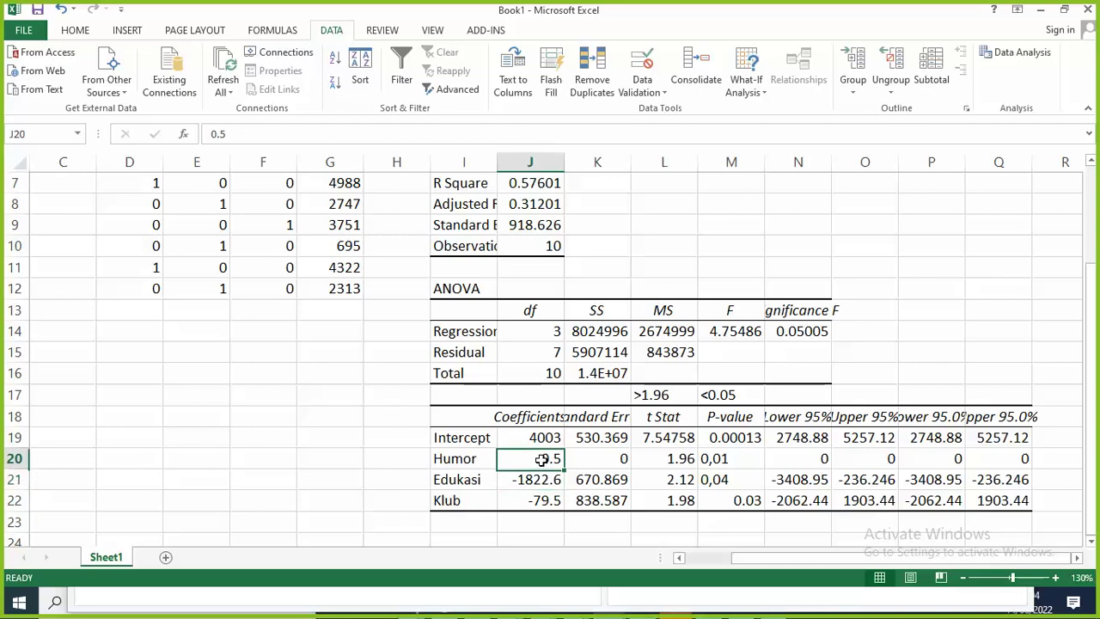
Review the View and Humor data columns in rows 2 to 12 and switch to the chapter_5 presentation in PowerPoint
scroll(547, 456, "up", 2)
left_click_drag(348, 223, 359, 414)
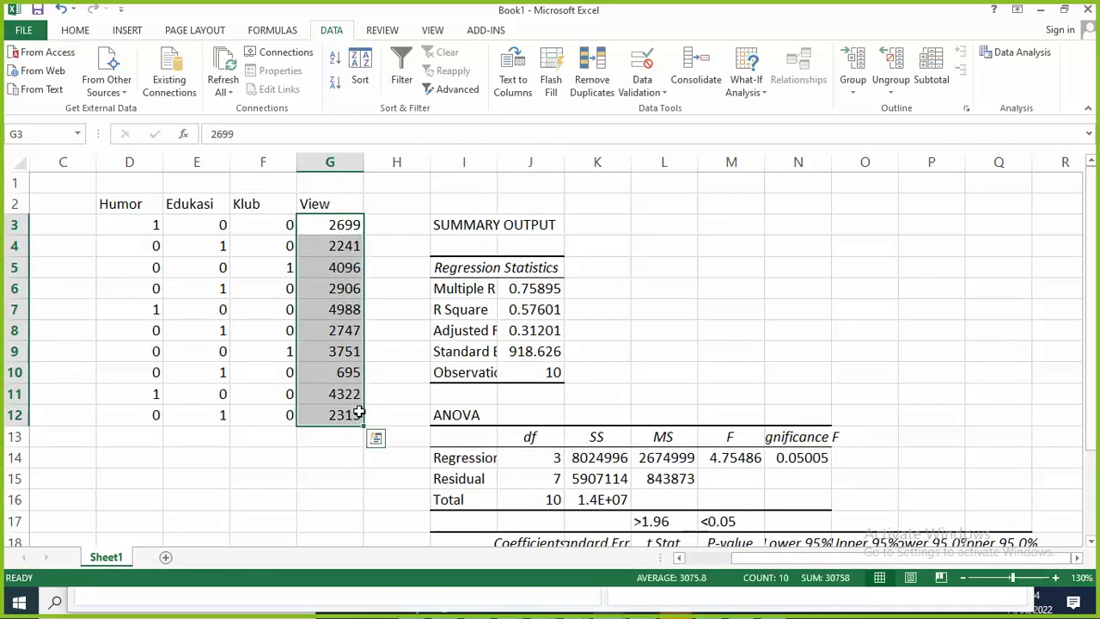
left_click_drag(113, 209, 118, 413)
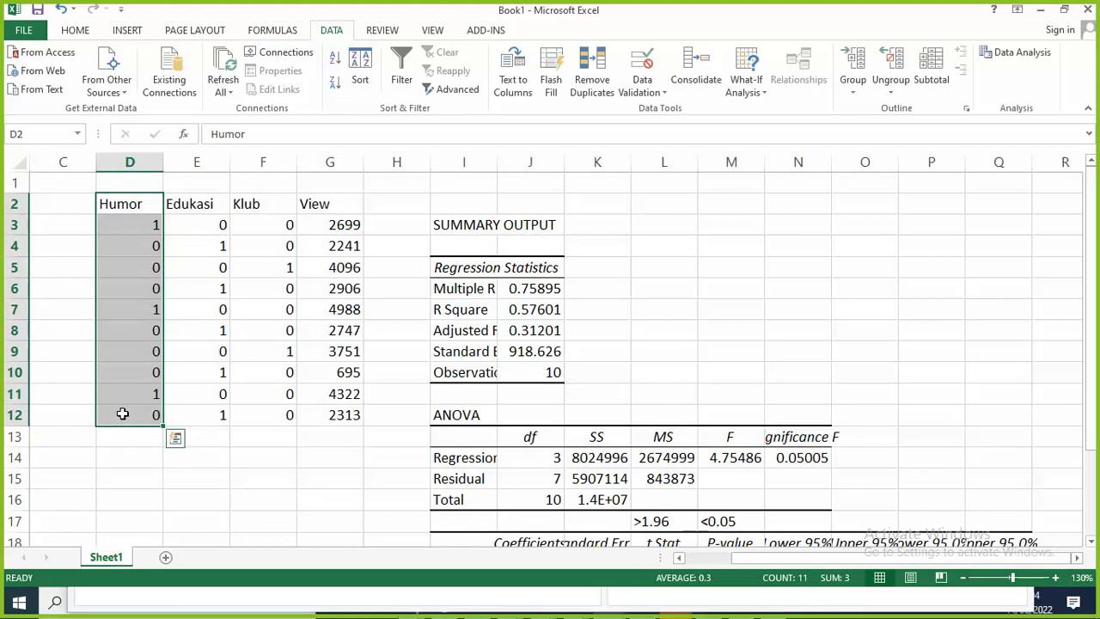
left_click_drag(329, 204, 330, 414)
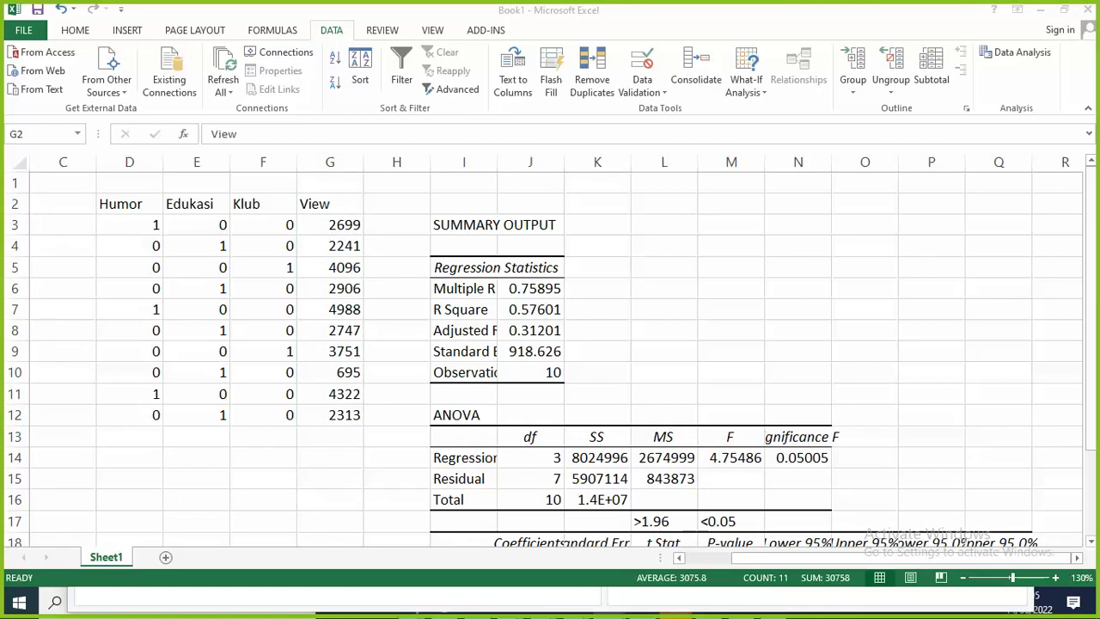
key("alt+Tab")
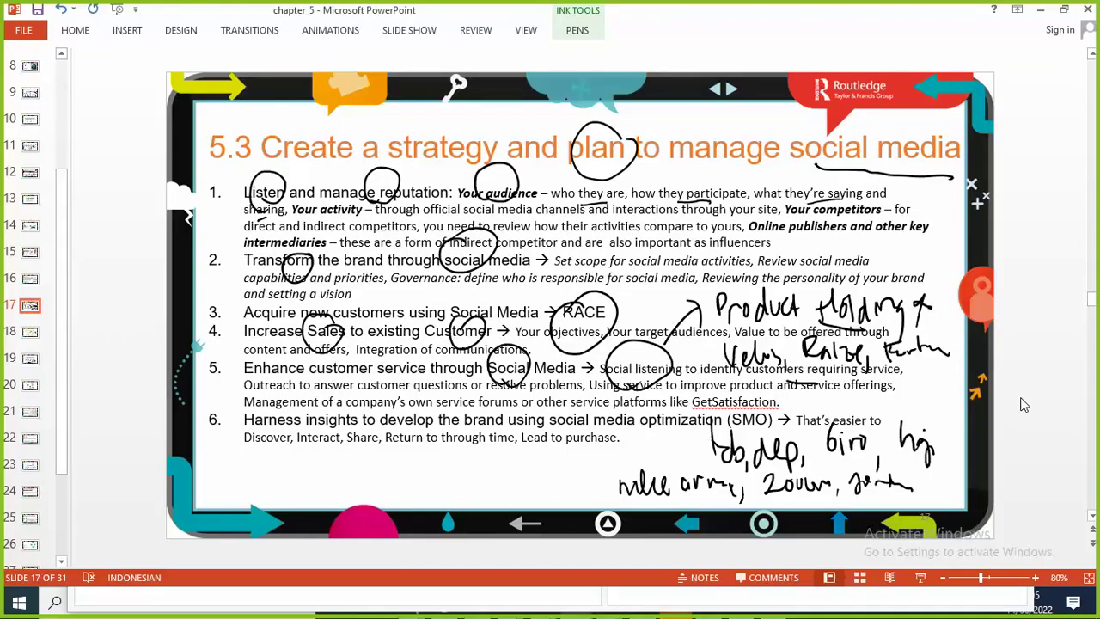